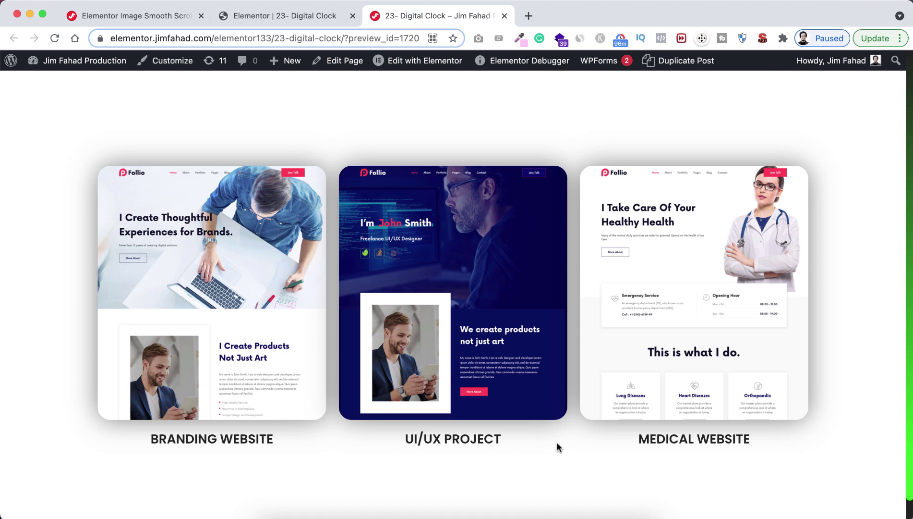
Preview the three website cards scrolling on hover, then go to the empty Elementor page.
{"action": "mouse_move", "coordinate": [510, 359]}
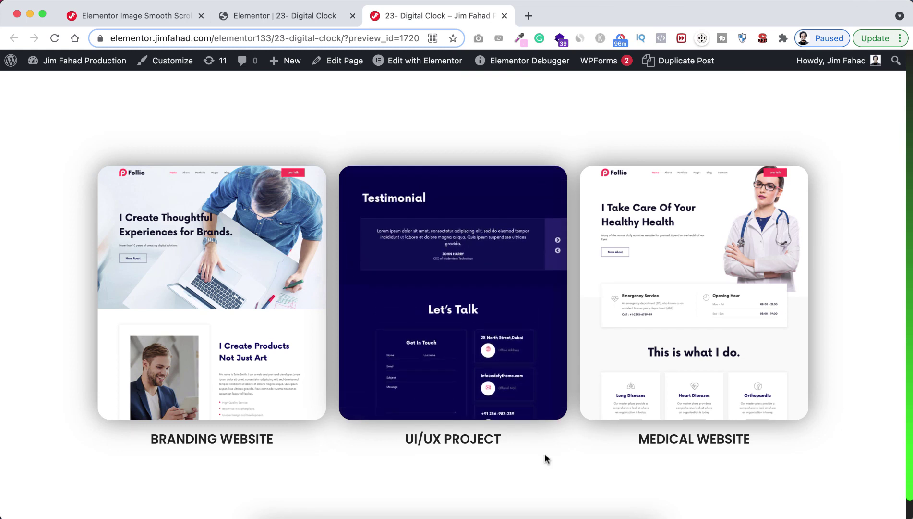
{"action": "mouse_move", "coordinate": [637, 380]}
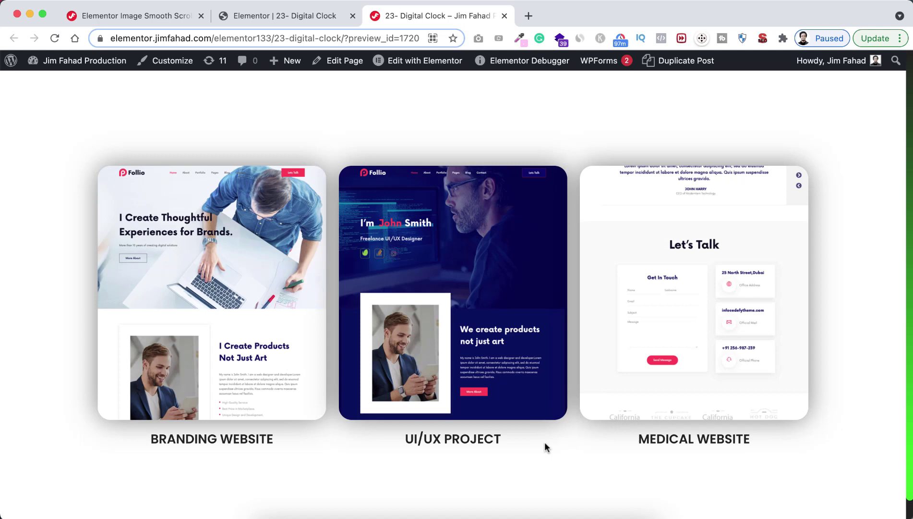
{"action": "mouse_move", "coordinate": [509, 402]}
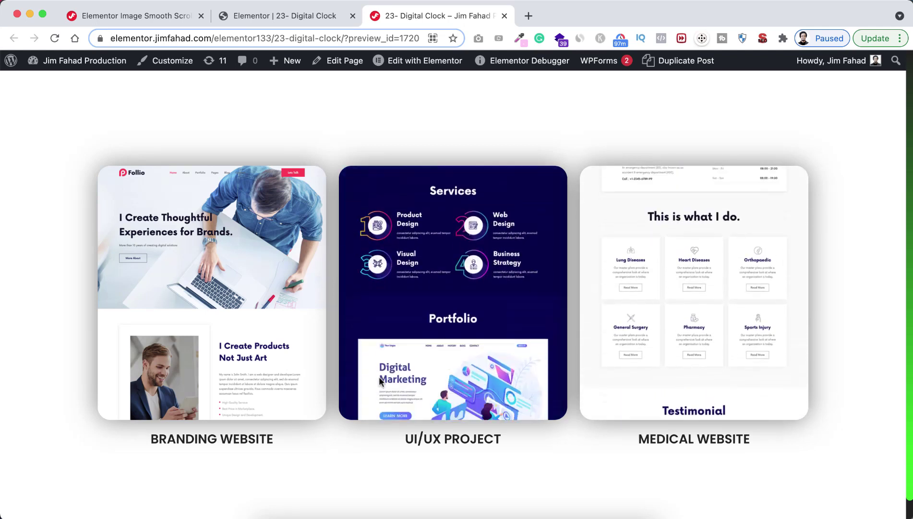
{"action": "mouse_move", "coordinate": [290, 336]}
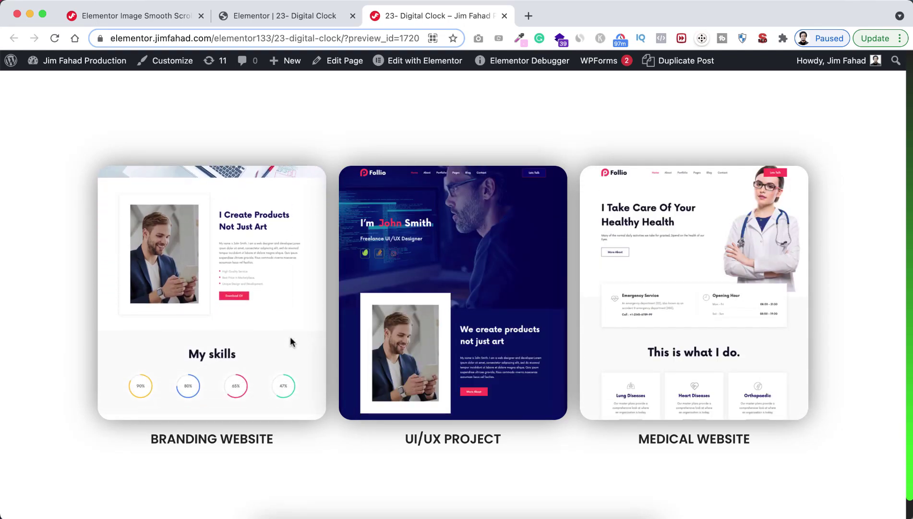
{"action": "mouse_move", "coordinate": [351, 332]}
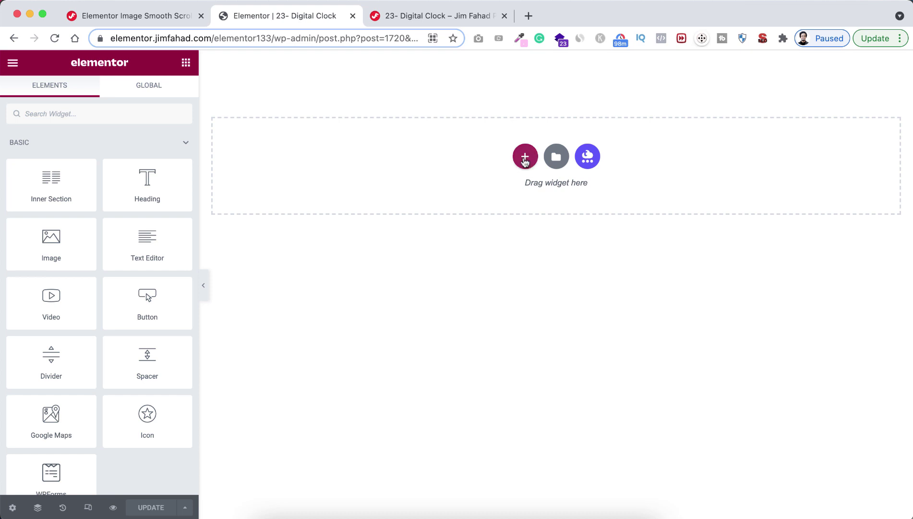
Add a three-column section with Height set to Min Height of 100 VH.
{"action": "left_click", "coordinate": [525, 160]}
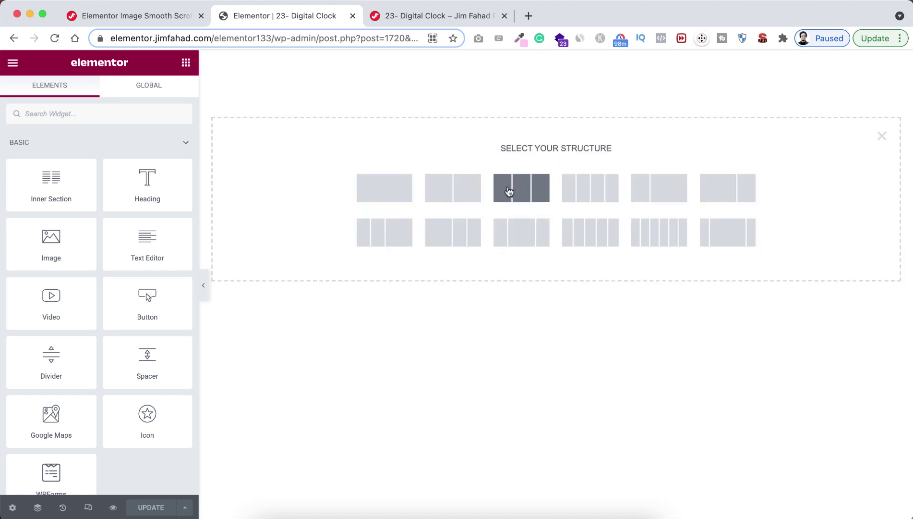
{"action": "left_click", "coordinate": [523, 192]}
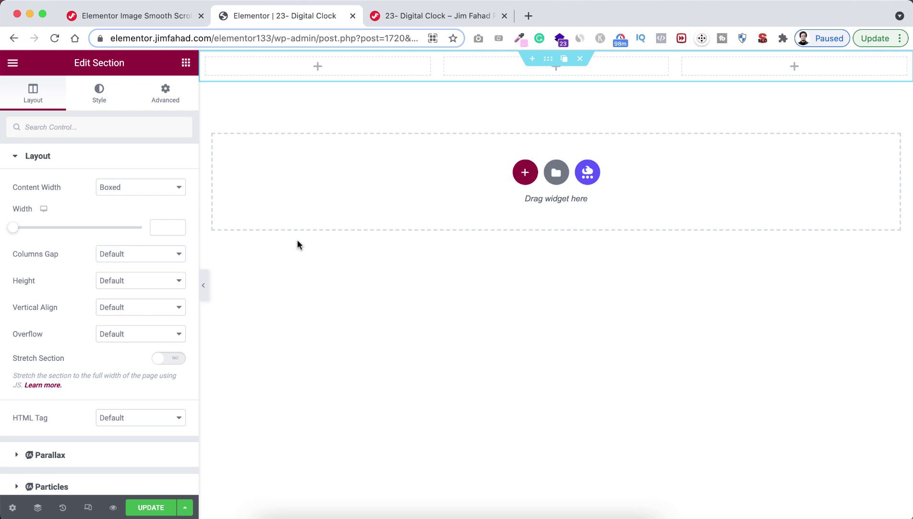
{"action": "left_click", "coordinate": [139, 276]}
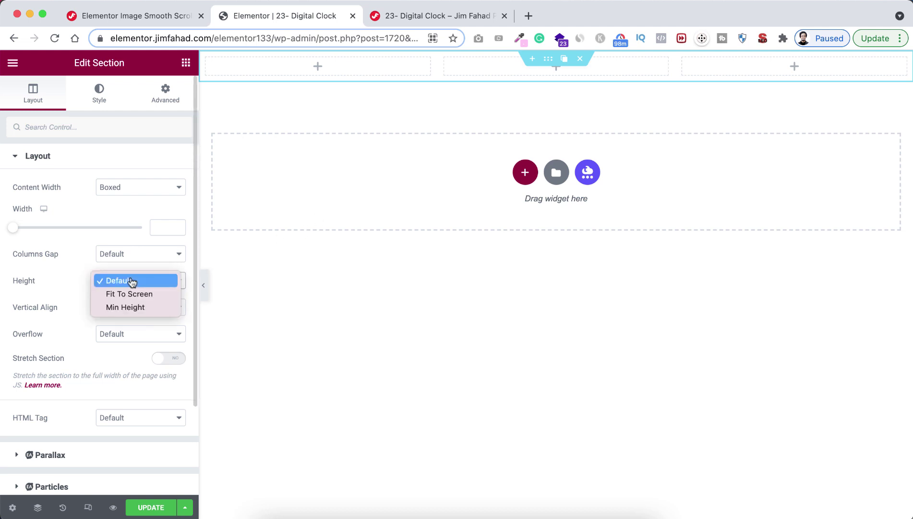
{"action": "left_click", "coordinate": [129, 306]}
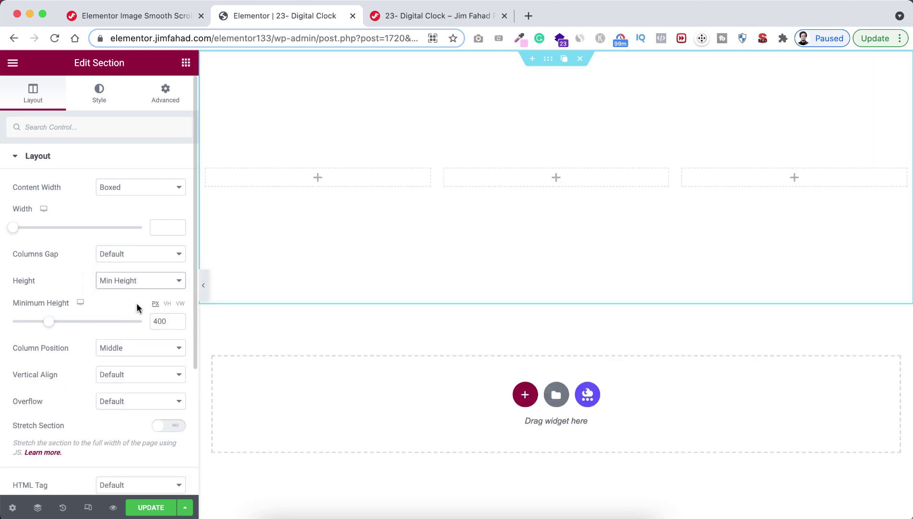
{"action": "left_click", "coordinate": [167, 303]}
{"action": "left_click_drag", "start_coordinate": [12, 321], "coordinate": [144, 323]}
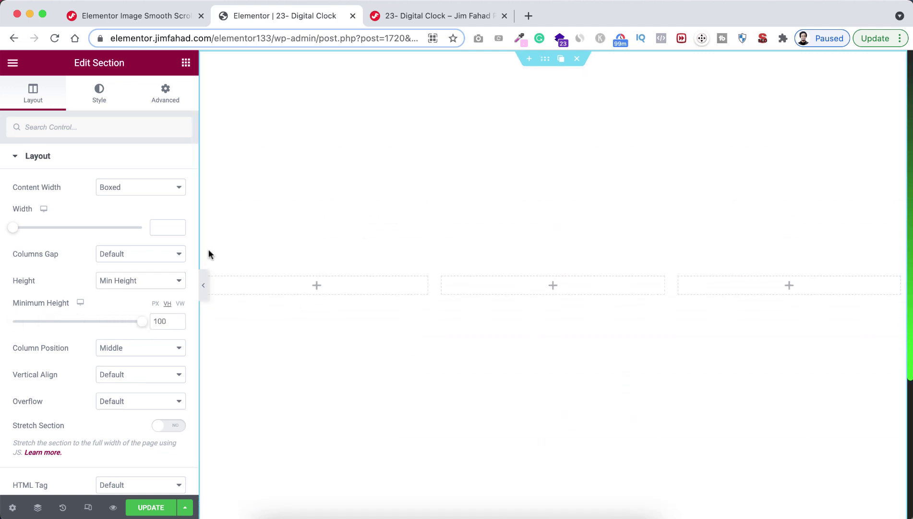
Drop an Inner Section into the middle column, delete its second column, and set Min Height to 400 px.
{"action": "left_click", "coordinate": [554, 286]}
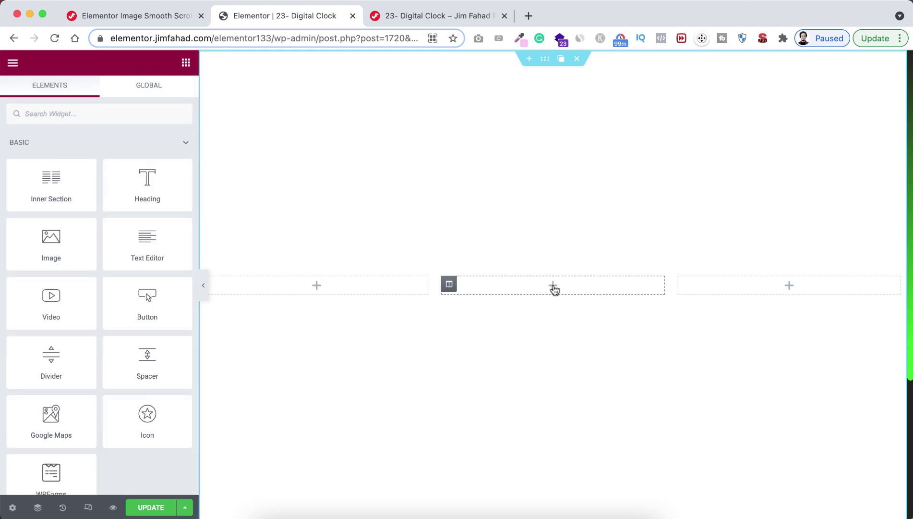
{"action": "left_click_drag", "start_coordinate": [73, 195], "coordinate": [548, 290]}
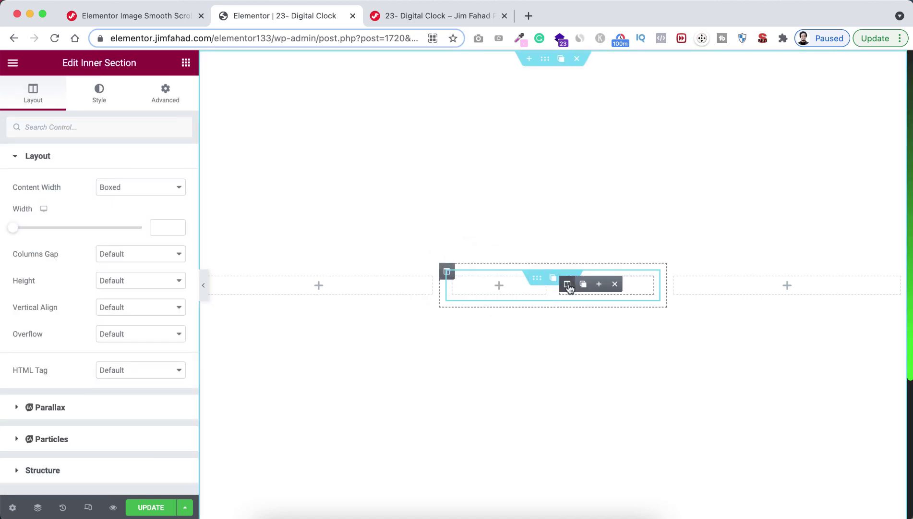
{"action": "left_click", "coordinate": [614, 283]}
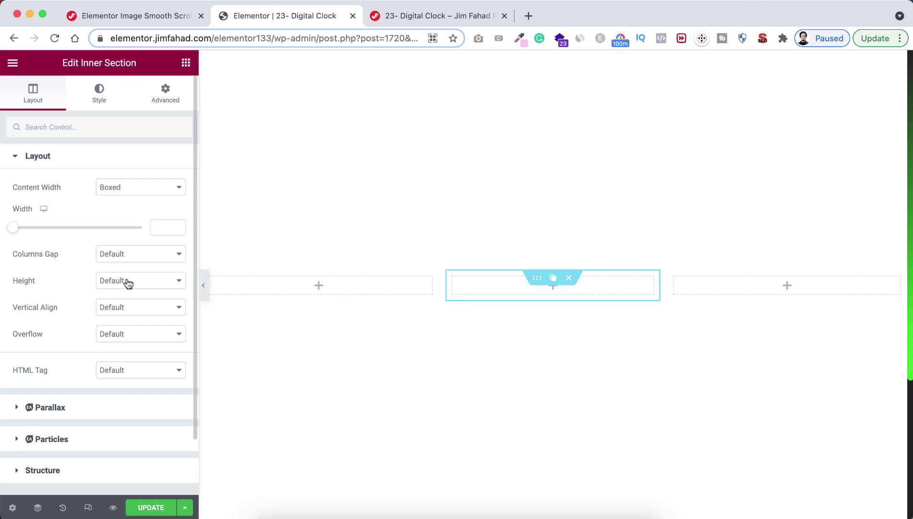
{"action": "left_click", "coordinate": [111, 281]}
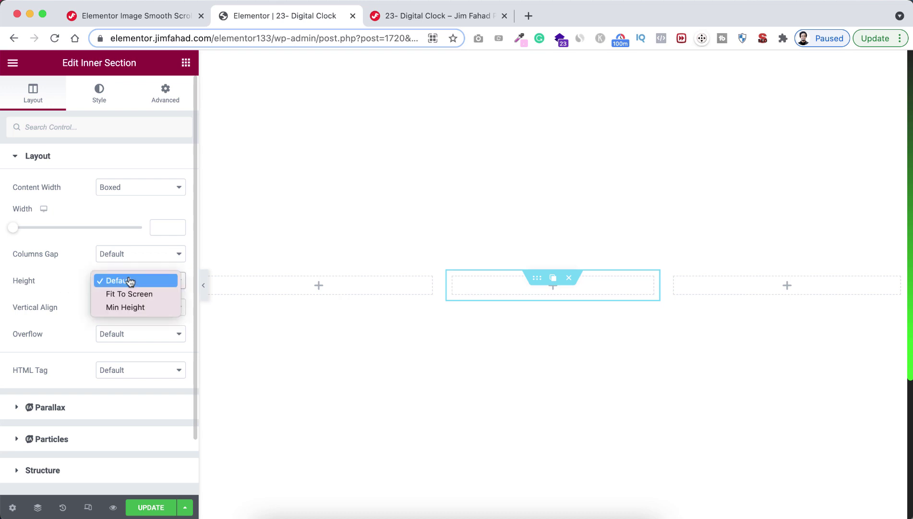
{"action": "left_click", "coordinate": [124, 307]}
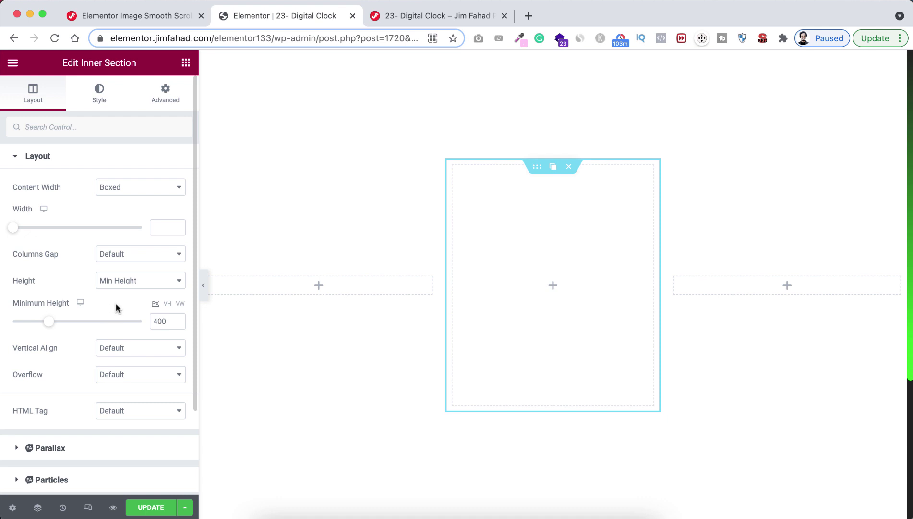
Set a Classic background of the tall portfolio screenshot, positioned Top Center with Cover size.
{"action": "left_click", "coordinate": [101, 97]}
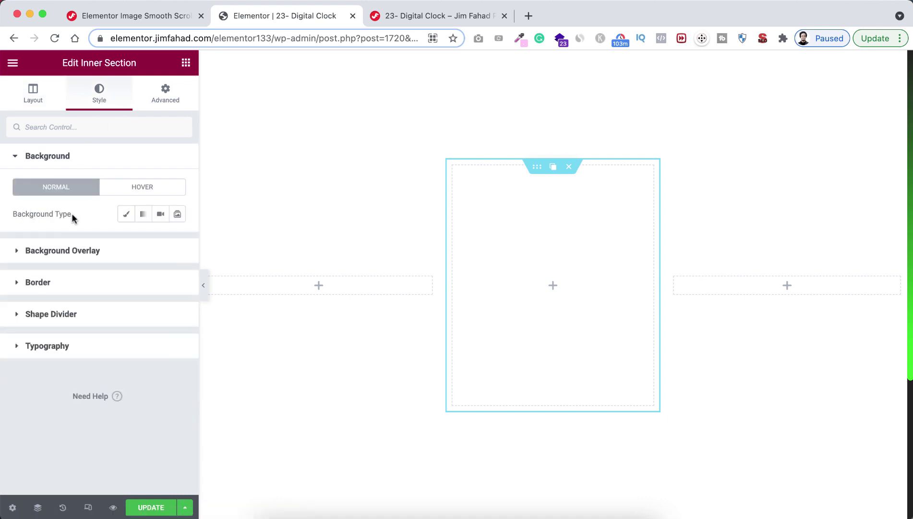
{"action": "left_click", "coordinate": [123, 217]}
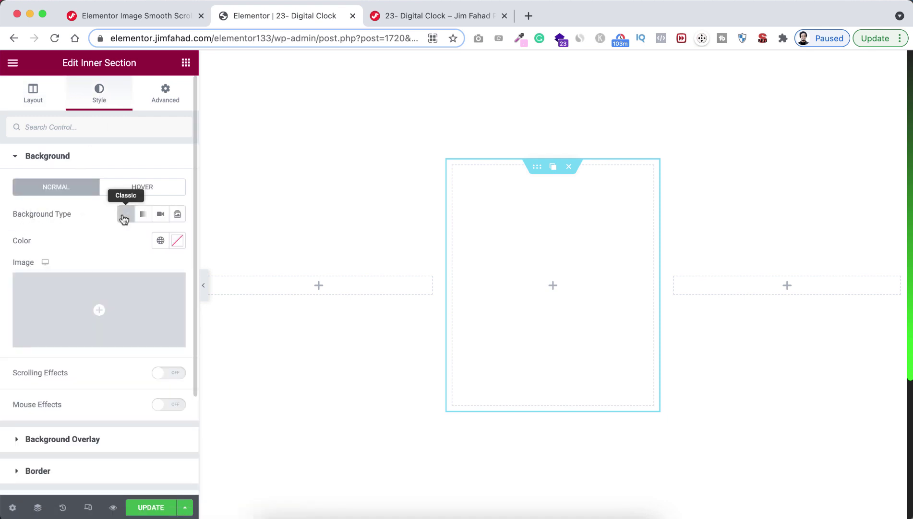
{"action": "left_click", "coordinate": [116, 299]}
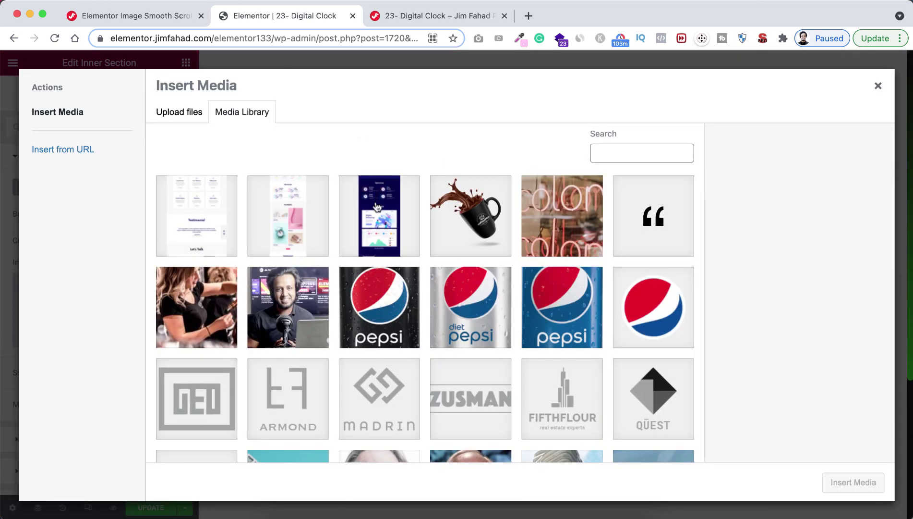
{"action": "left_click", "coordinate": [402, 211]}
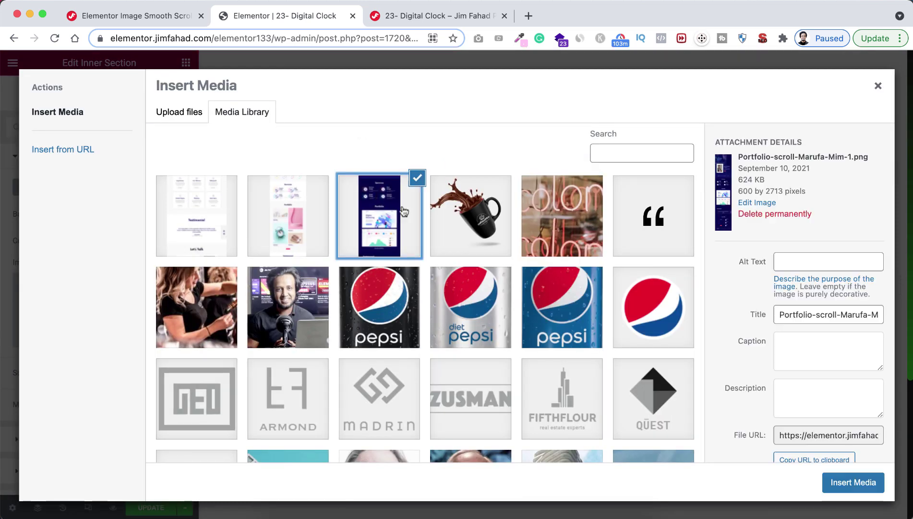
{"action": "left_click", "coordinate": [851, 482]}
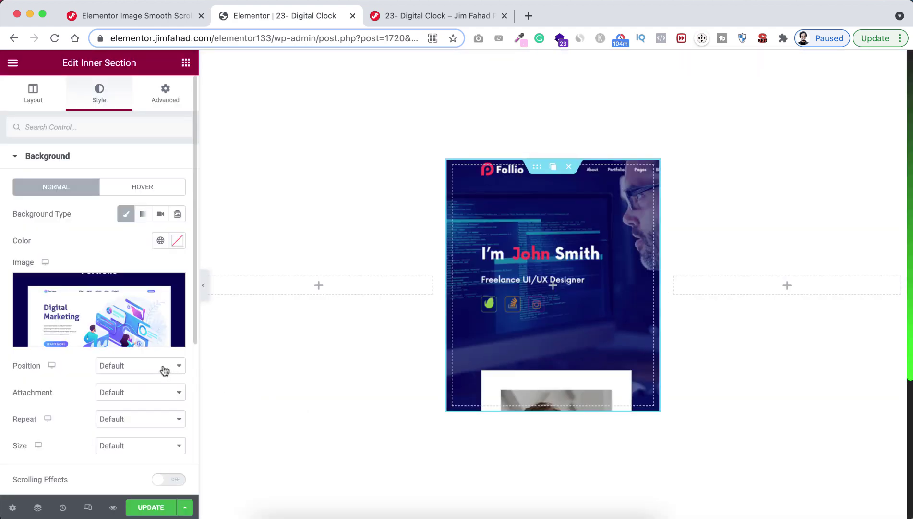
{"action": "left_click", "coordinate": [126, 366]}
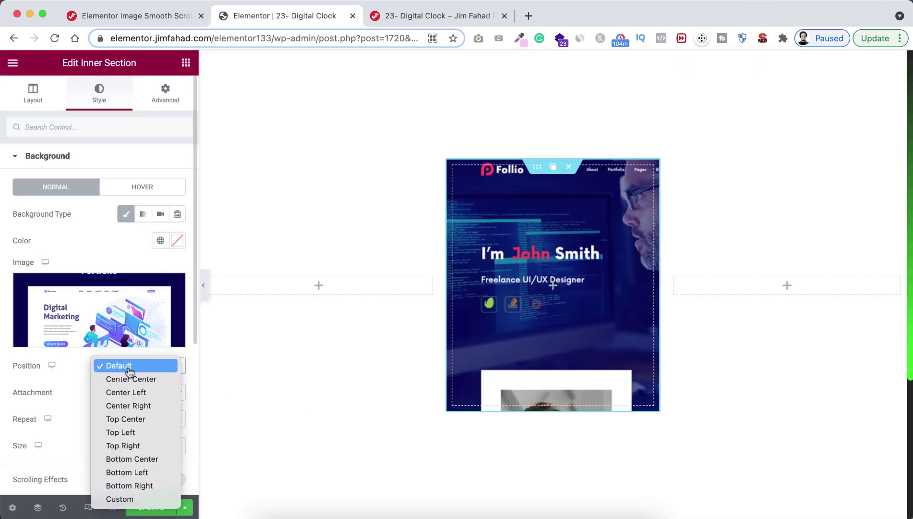
{"action": "left_click", "coordinate": [135, 420]}
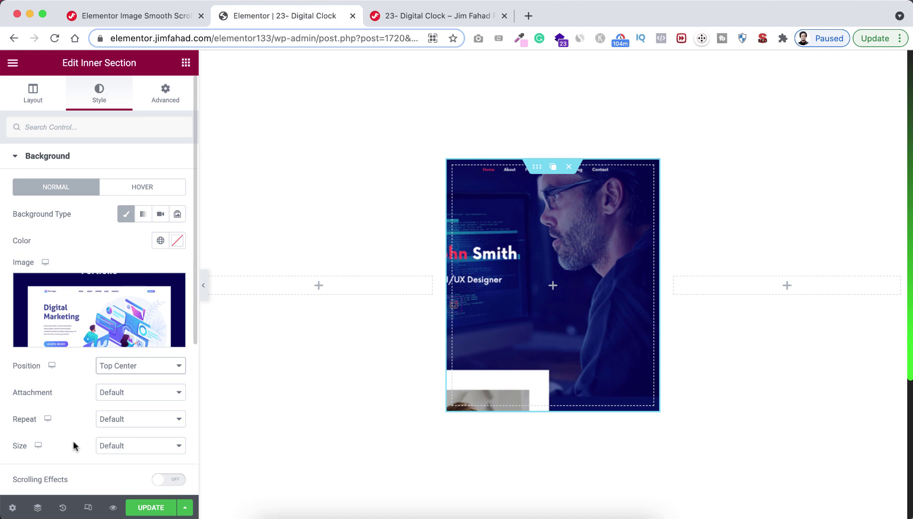
{"action": "left_click", "coordinate": [116, 445]}
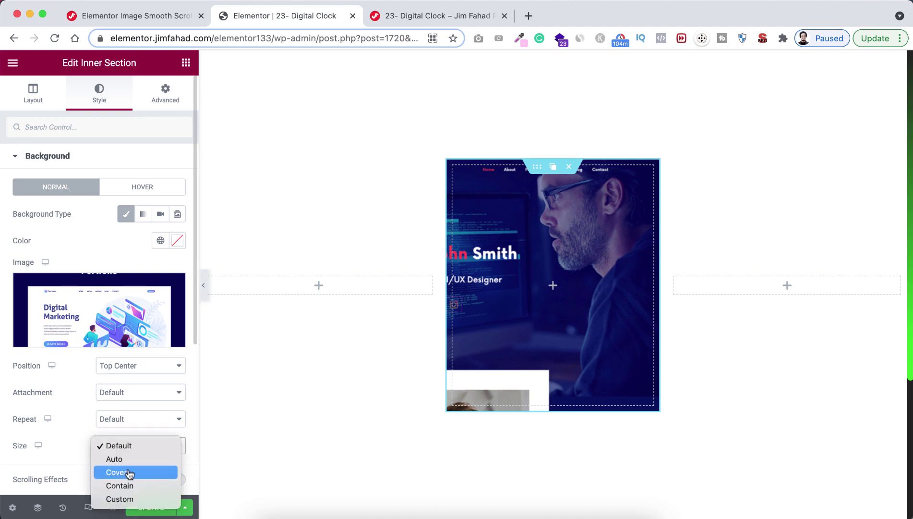
{"action": "left_click", "coordinate": [129, 473]}
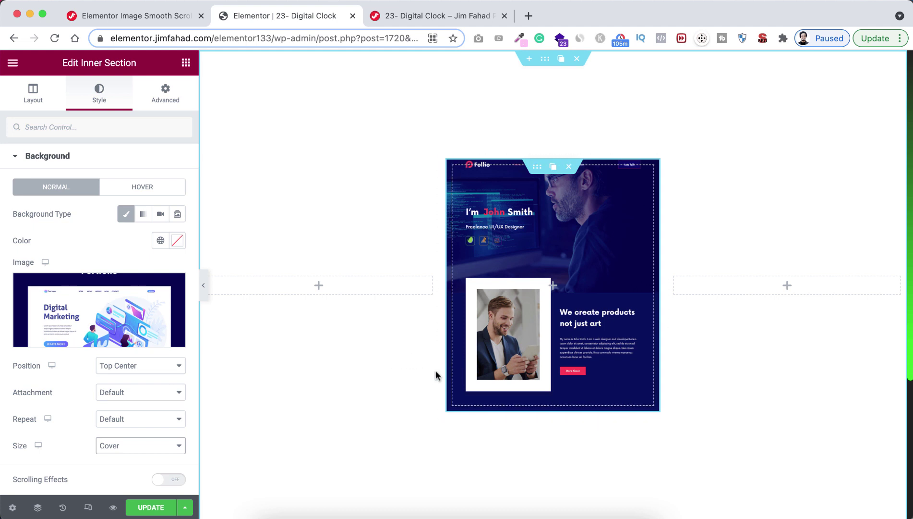
Add a centred heading reading 'UI/UX Design' below the screenshot card.
{"action": "left_click", "coordinate": [187, 64]}
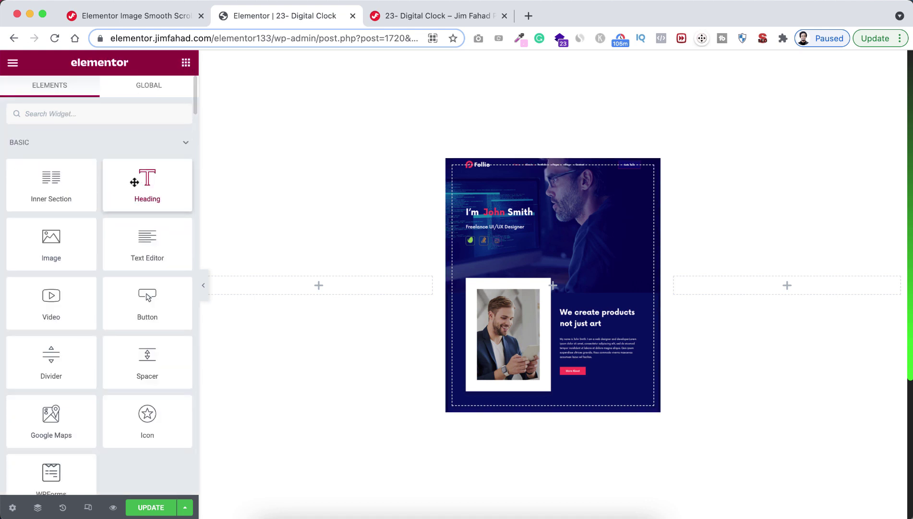
{"action": "left_click_drag", "start_coordinate": [134, 182], "coordinate": [551, 410]}
{"action": "triple_click", "coordinate": [136, 199]}
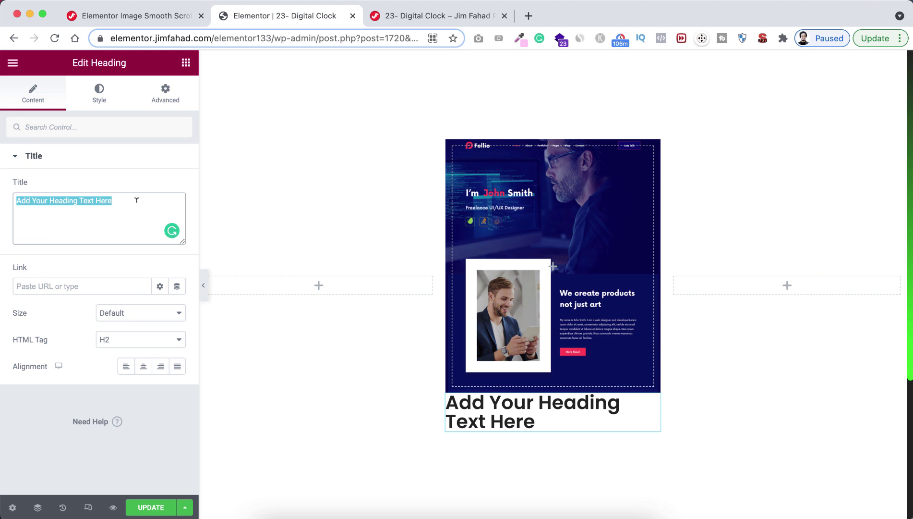
{"action": "type", "text": "UI/UX Design"}
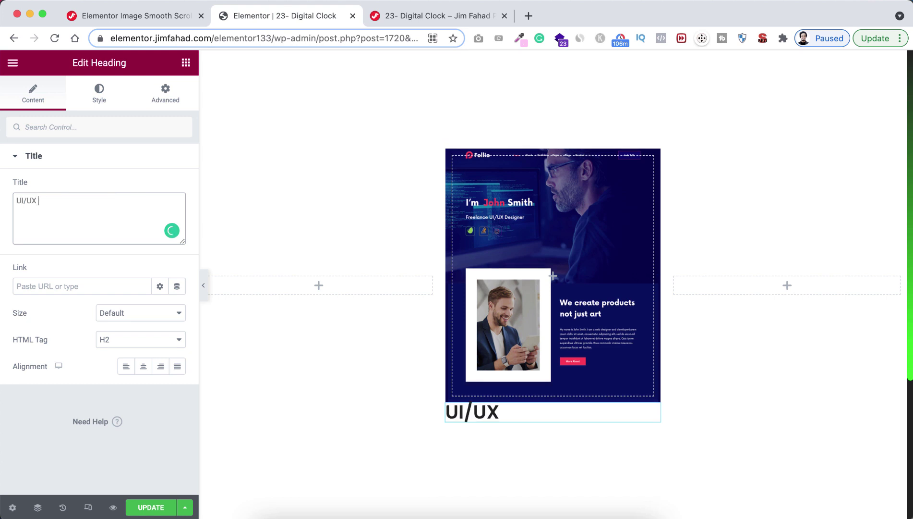
{"action": "left_click", "coordinate": [144, 367]}
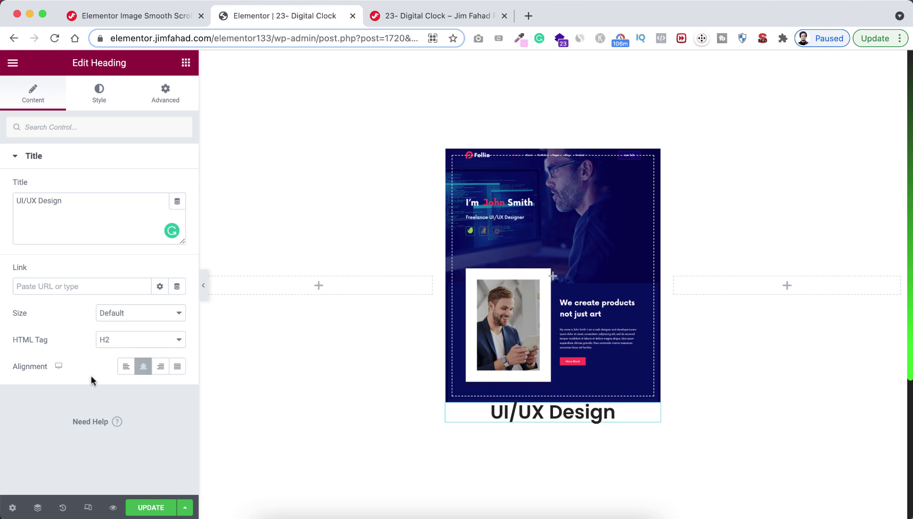
Set the caption's typography to 20 px size with Uppercase transform.
{"action": "left_click", "coordinate": [101, 94]}
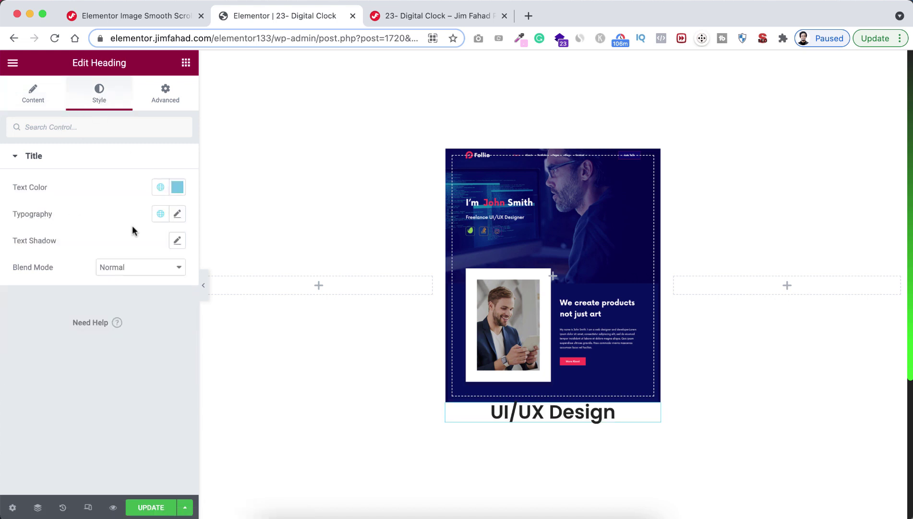
{"action": "left_click", "coordinate": [178, 214]}
{"action": "left_click", "coordinate": [148, 312]}
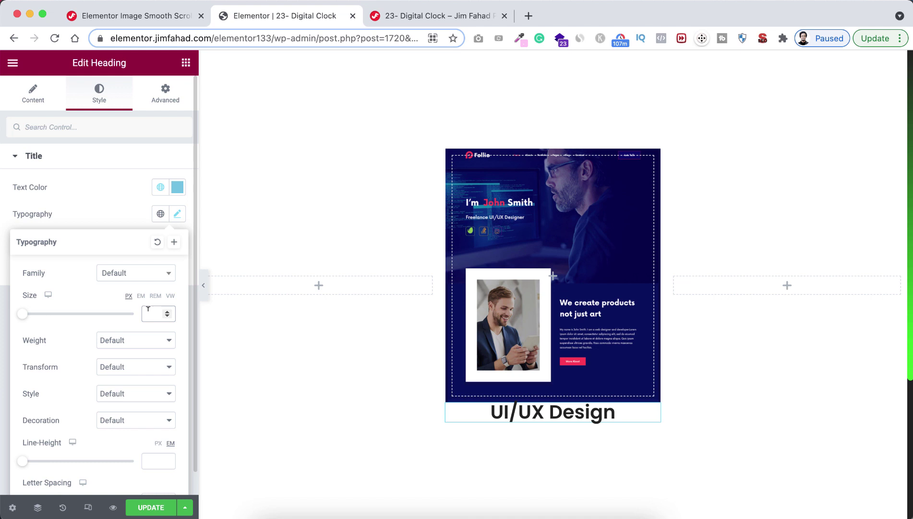
{"action": "type", "text": "20"}
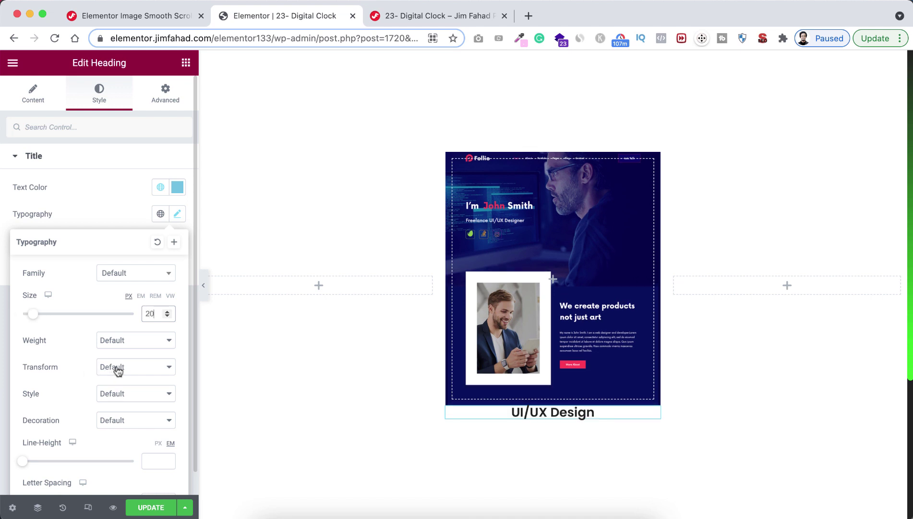
{"action": "left_click", "coordinate": [116, 368]}
{"action": "left_click", "coordinate": [134, 382]}
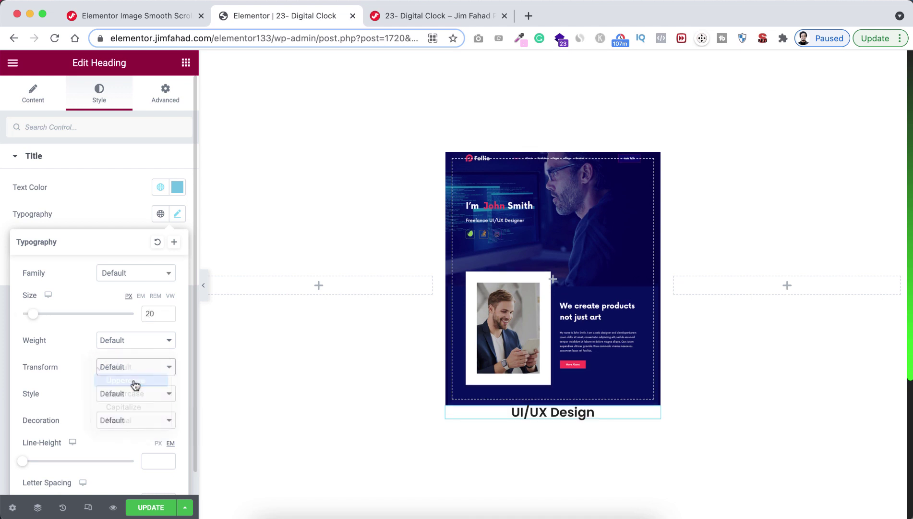
Unlink the caption's margins and give it a 20 px top margin.
{"action": "left_click", "coordinate": [164, 93]}
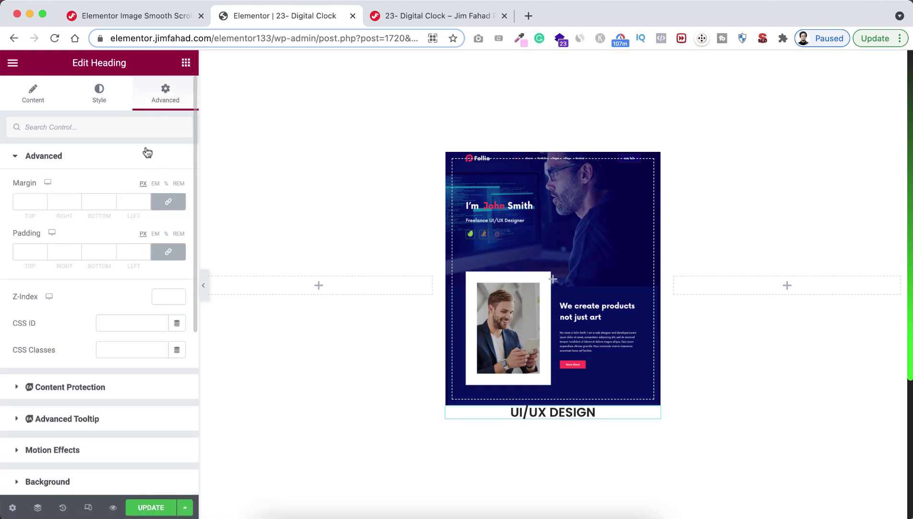
{"action": "left_click", "coordinate": [167, 203]}
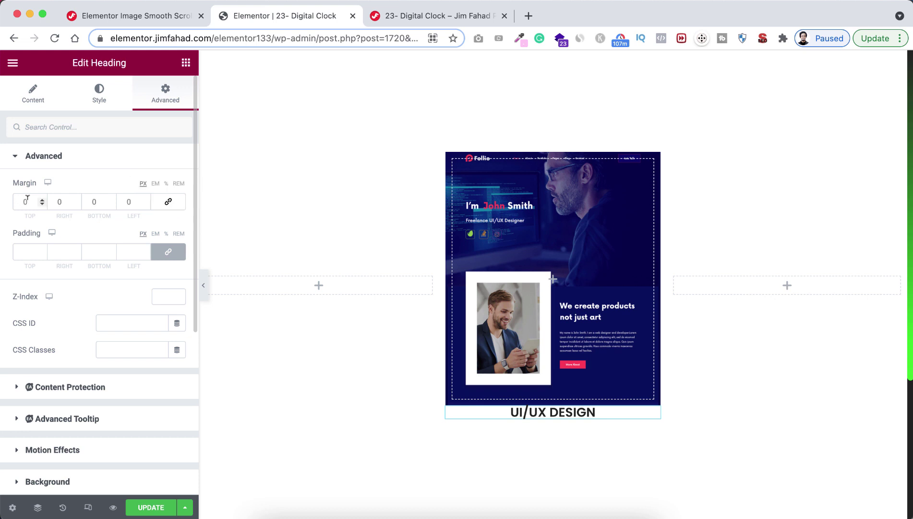
{"action": "left_click", "coordinate": [25, 201]}
{"action": "type", "text": "2"}
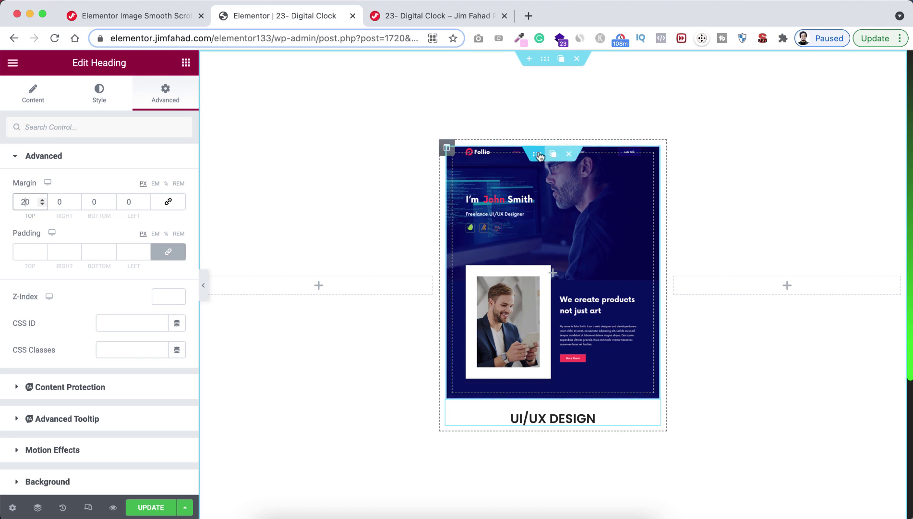
Give the inner section card a box shadow with 40 blur and a 20 px border radius.
{"action": "left_click", "coordinate": [538, 154]}
{"action": "scroll", "coordinate": [80, 369], "scroll_direction": "down", "scroll_amount": 3}
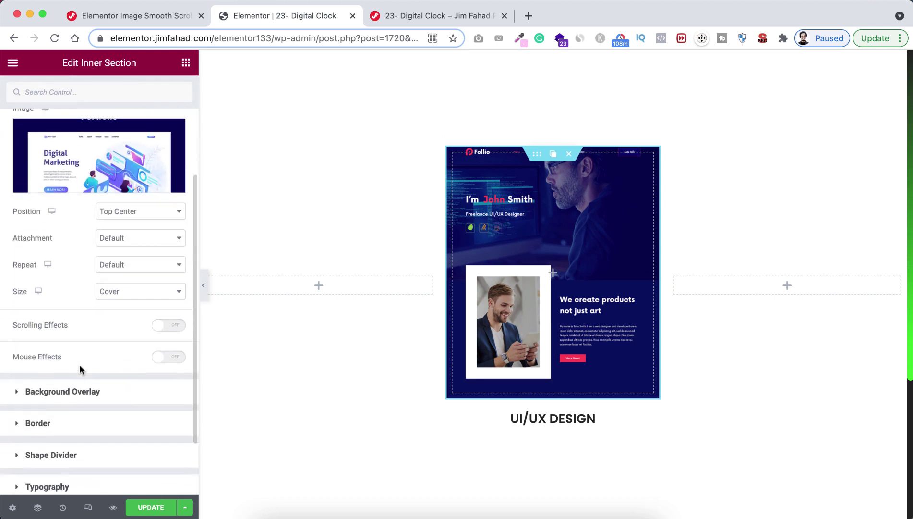
{"action": "scroll", "coordinate": [72, 379], "scroll_direction": "down", "scroll_amount": 2}
{"action": "left_click", "coordinate": [67, 386]}
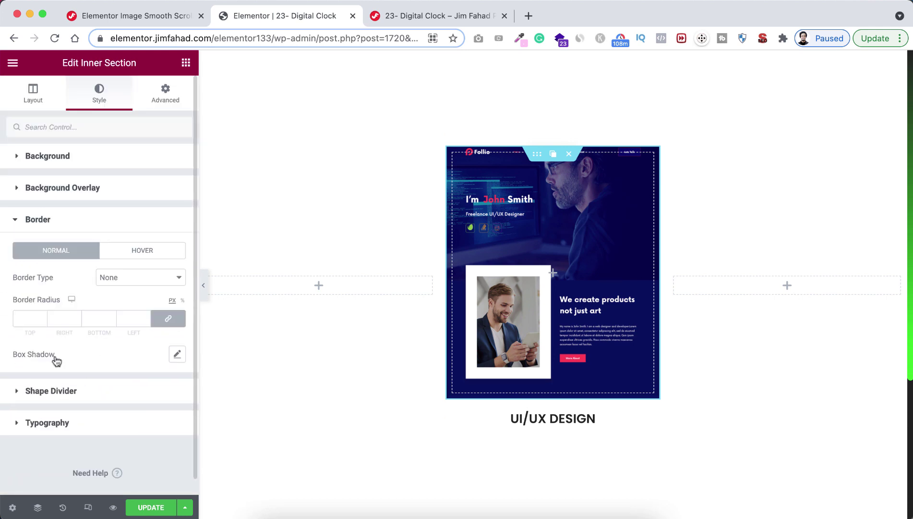
{"action": "left_click", "coordinate": [178, 355]}
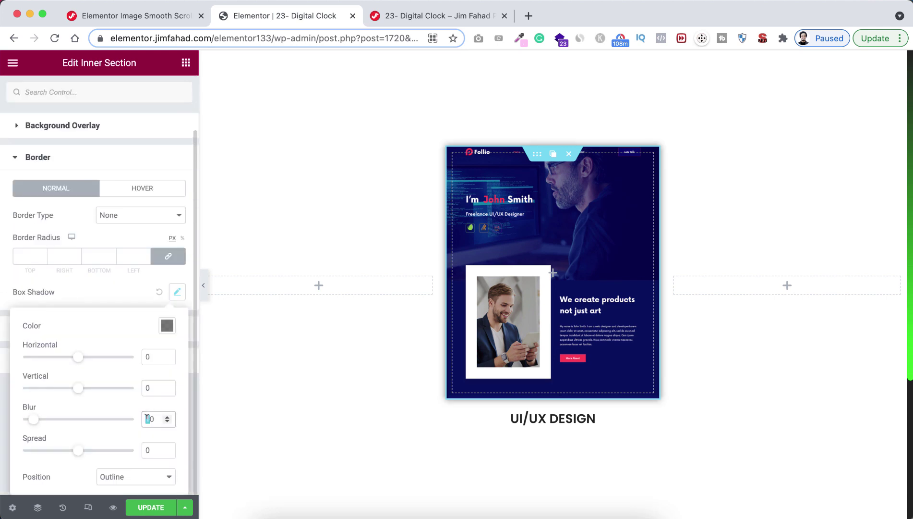
{"action": "type", "text": "4"}
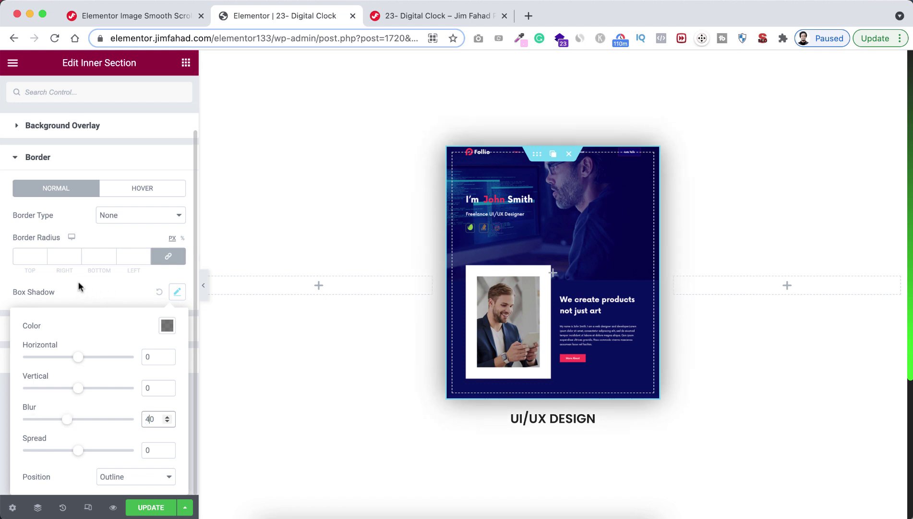
{"action": "left_click", "coordinate": [27, 254]}
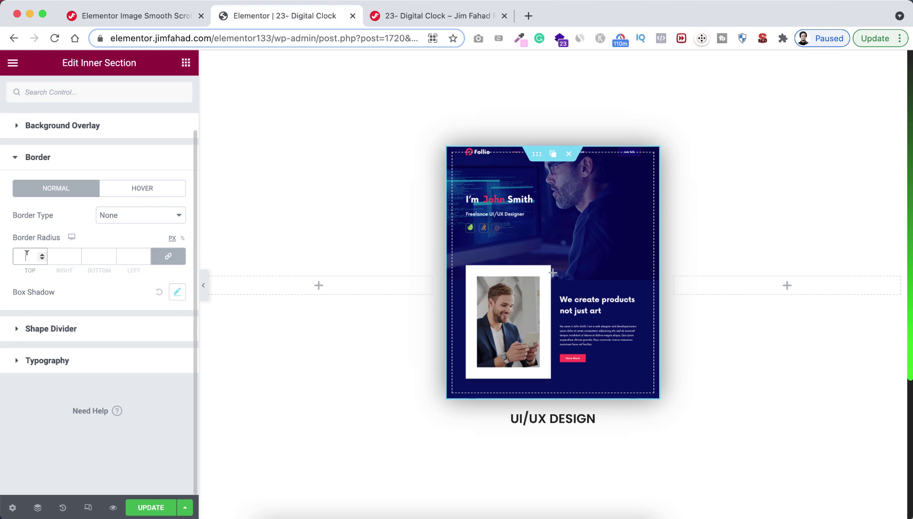
{"action": "type", "text": "20"}
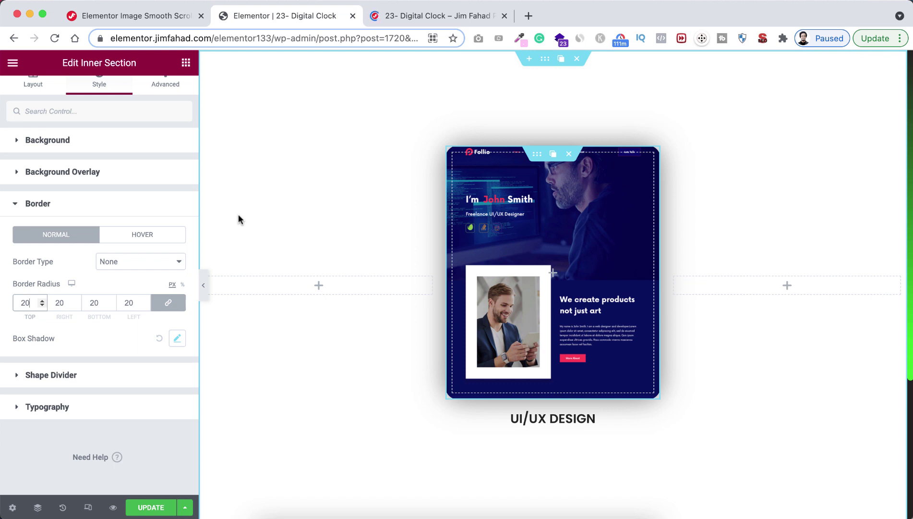
Open the card's Advanced Custom CSS editor and copy the Image Smooth Scrolling Effect CSS from the tutorial.
{"action": "scroll", "coordinate": [61, 180], "scroll_direction": "up", "scroll_amount": 1}
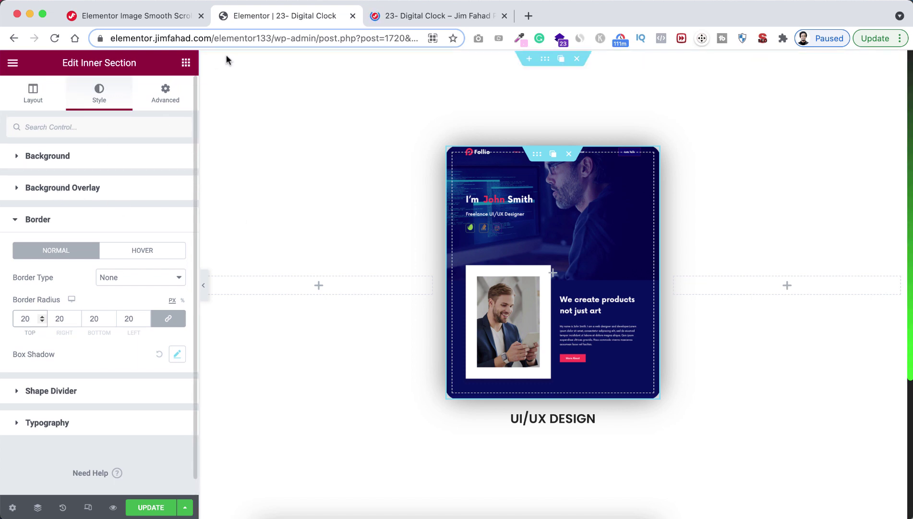
{"action": "left_click", "coordinate": [166, 93]}
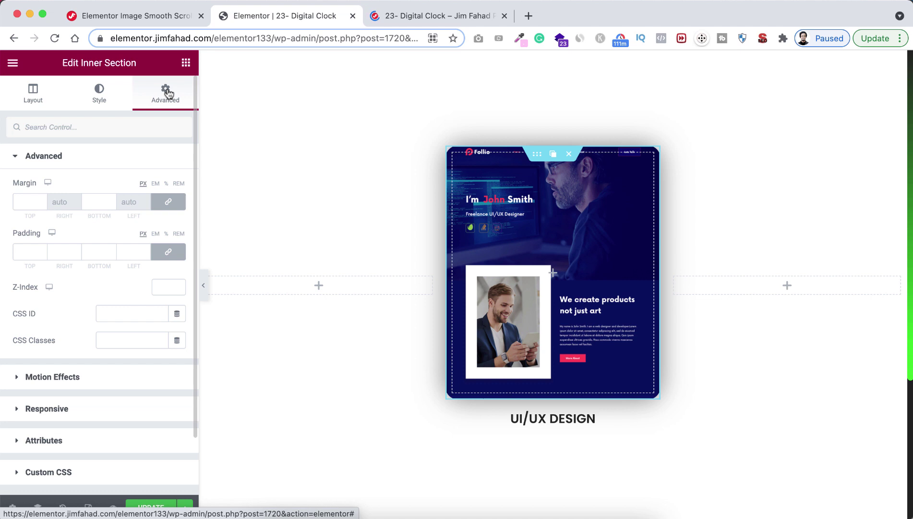
{"action": "scroll", "coordinate": [43, 355], "scroll_direction": "down", "scroll_amount": 1}
{"action": "scroll", "coordinate": [43, 365], "scroll_direction": "down", "scroll_amount": 1}
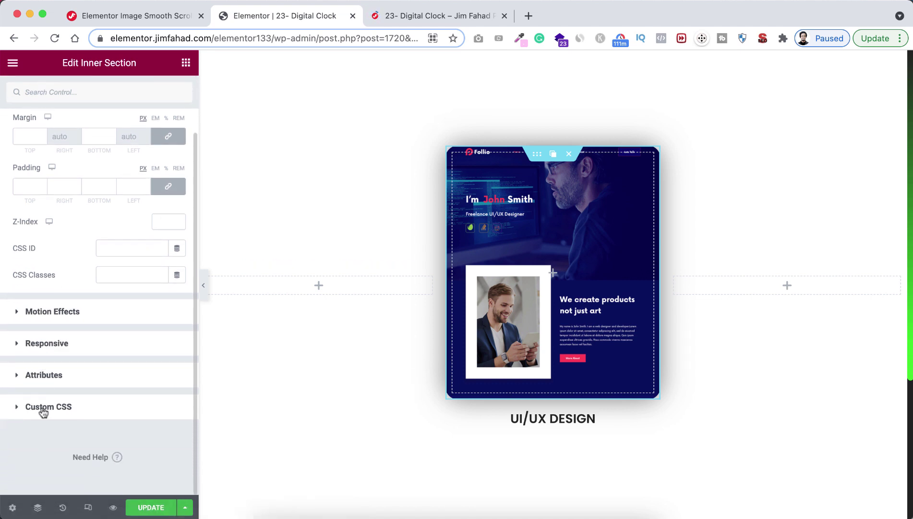
{"action": "left_click", "coordinate": [42, 406]}
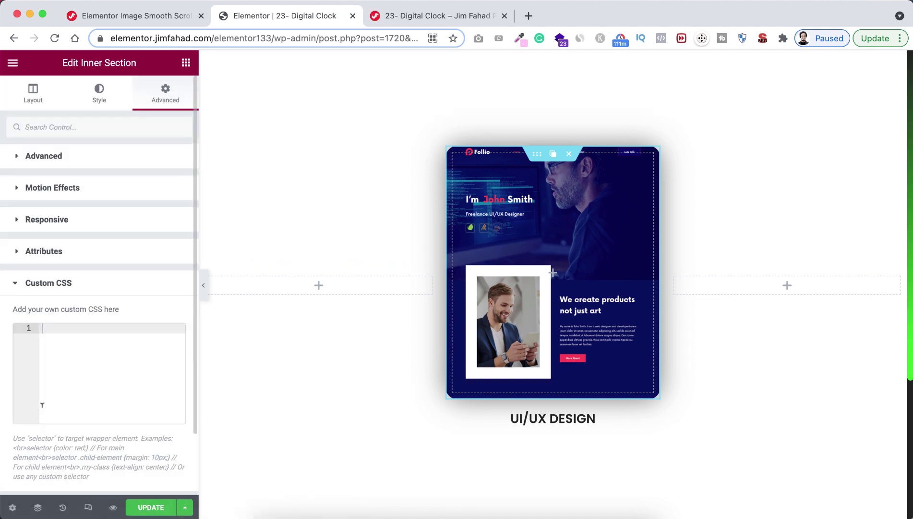
{"action": "left_click", "coordinate": [65, 335]}
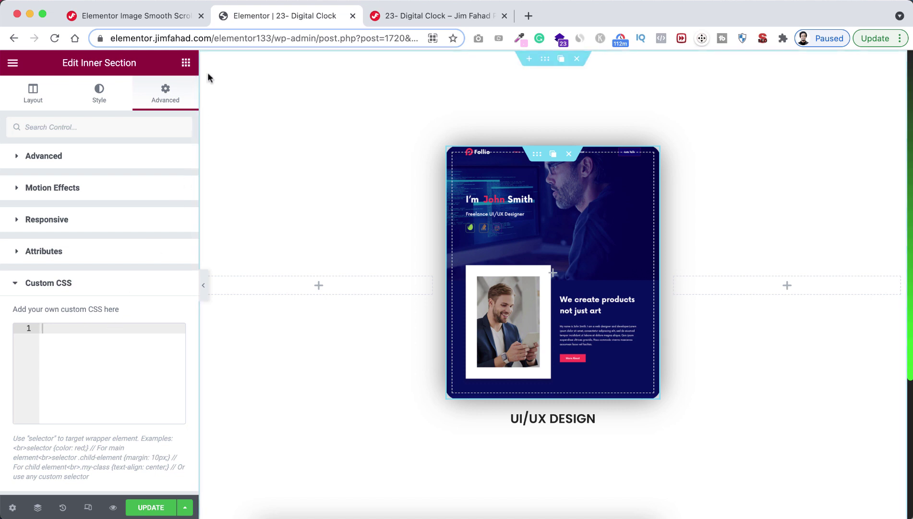
{"action": "left_click", "coordinate": [154, 17]}
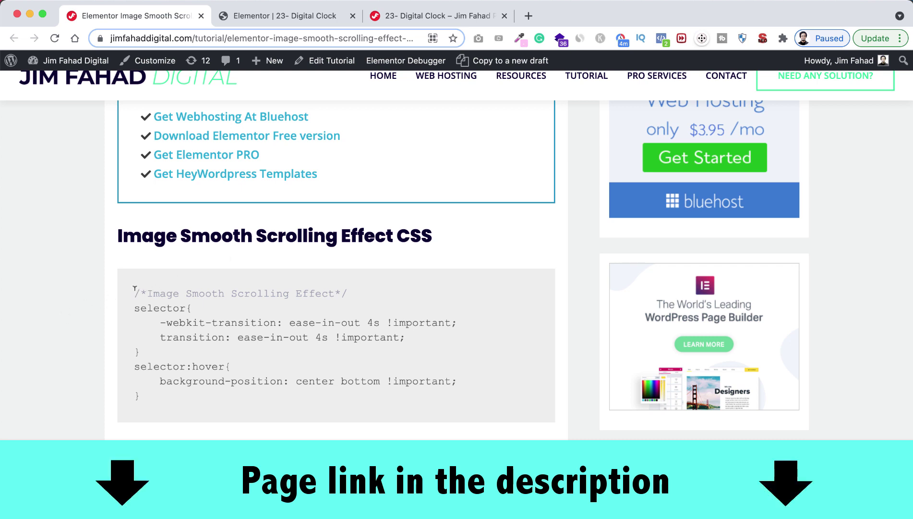
{"action": "left_click_drag", "start_coordinate": [135, 288], "coordinate": [159, 400]}
{"action": "key", "text": "ctrl+c"}
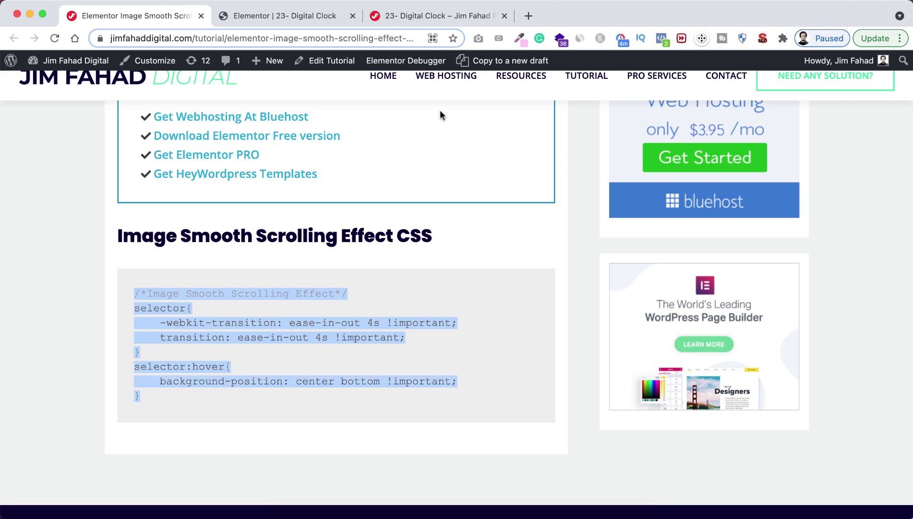
Paste the smooth scrolling CSS into the card's Custom CSS and preview the hover scroll.
{"action": "left_click", "coordinate": [302, 16]}
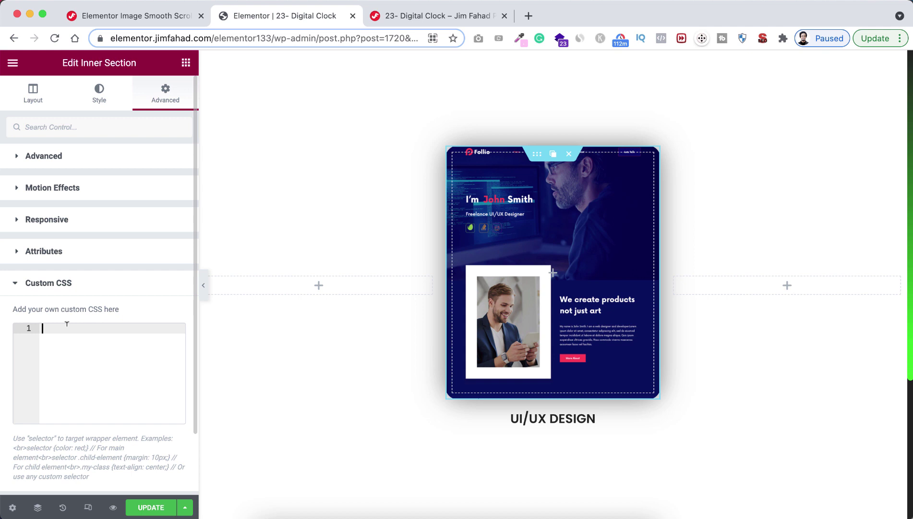
{"action": "key", "text": "ctrl+v"}
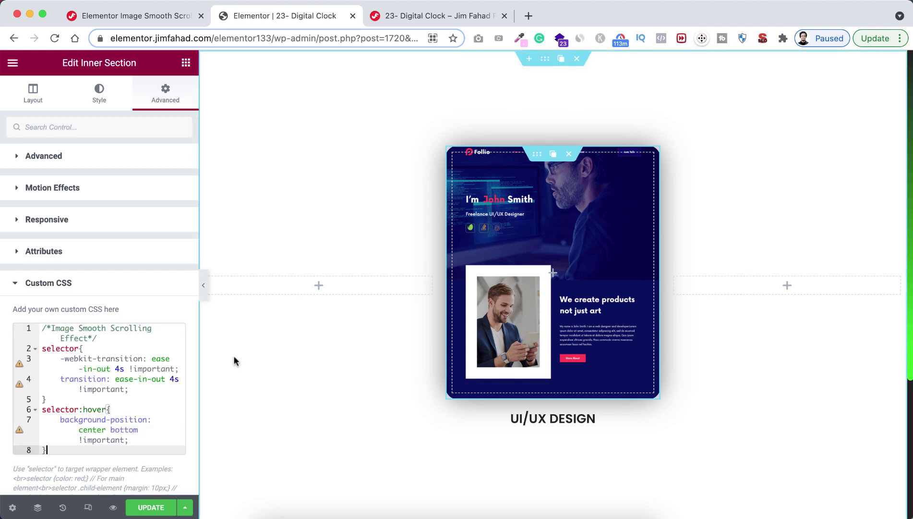
{"action": "left_click", "coordinate": [204, 287]}
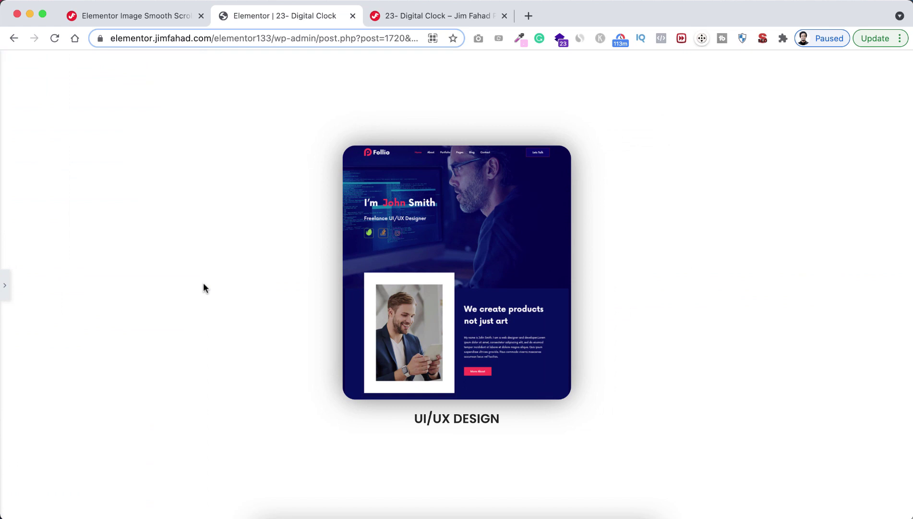
{"action": "mouse_move", "coordinate": [435, 332]}
{"action": "left_click", "coordinate": [5, 286]}
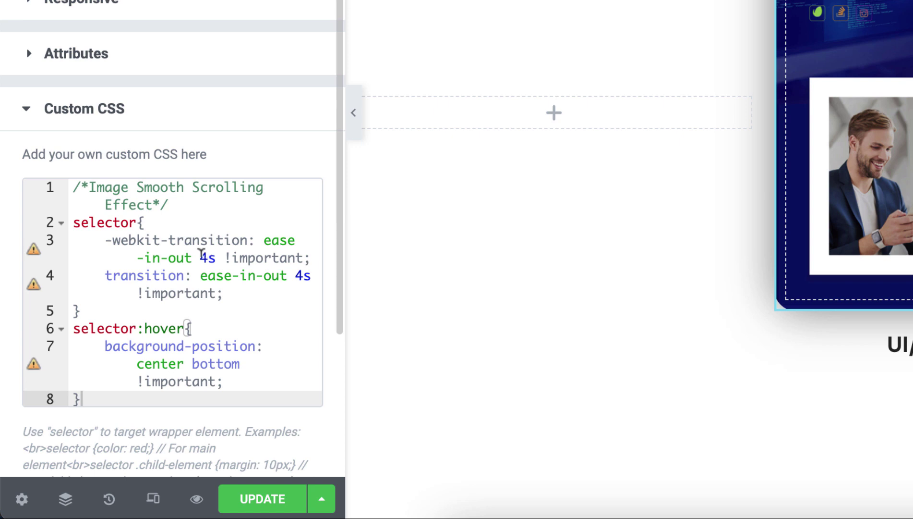
{"action": "left_click_drag", "start_coordinate": [200, 256], "coordinate": [207, 256]}
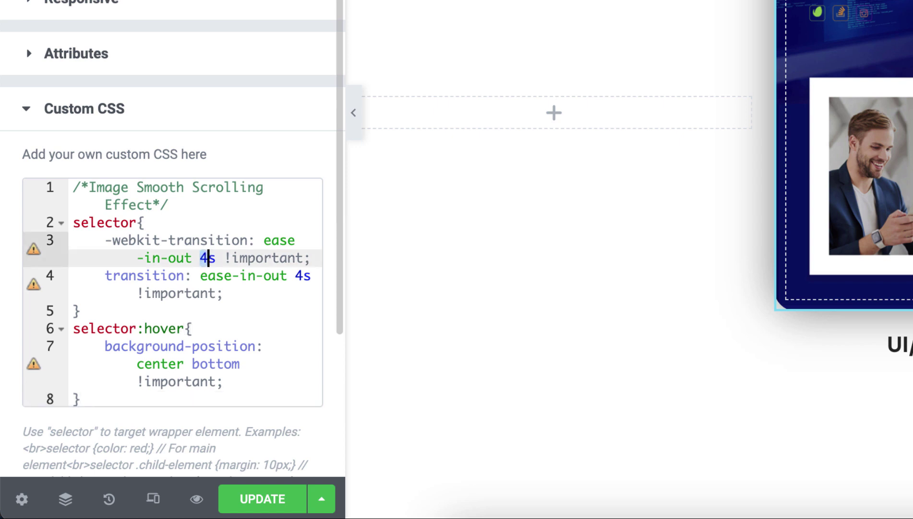
{"action": "type", "text": "10"}
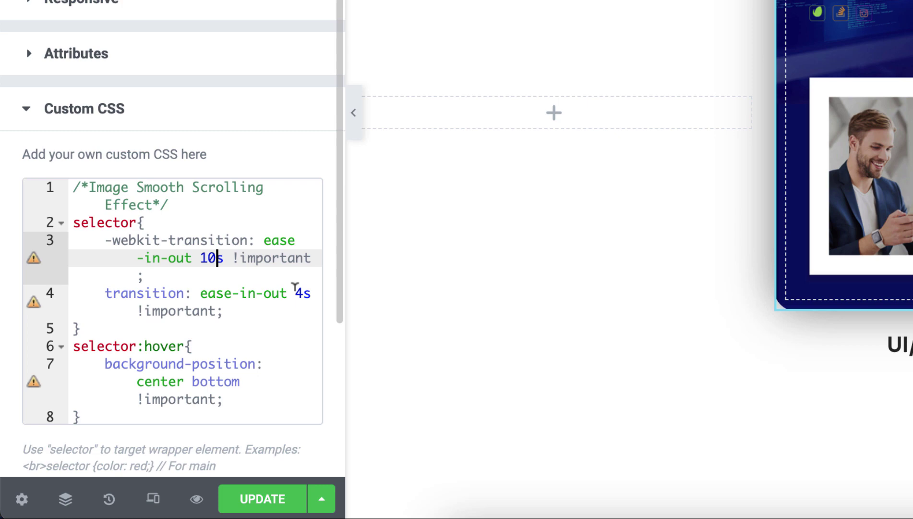
{"action": "left_click_drag", "start_coordinate": [295, 291], "coordinate": [301, 291]}
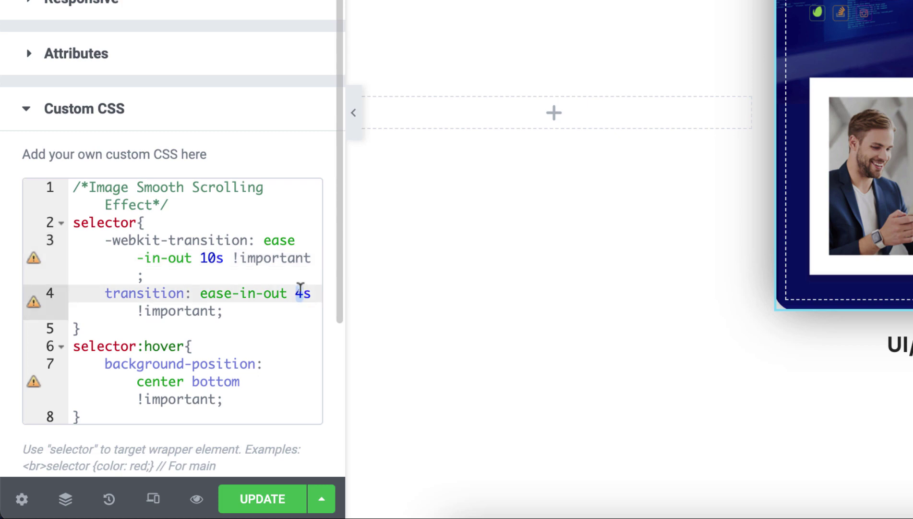
{"action": "type", "text": "10"}
{"action": "left_click", "coordinate": [281, 258]}
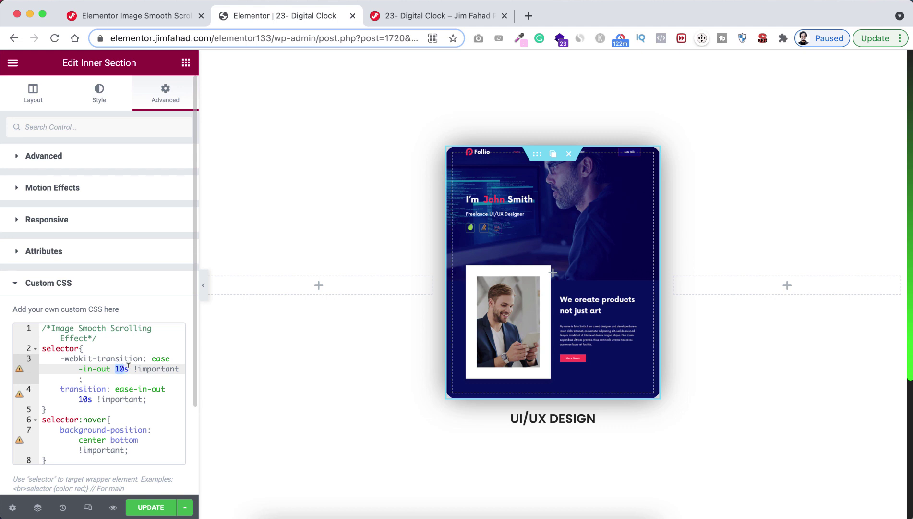
{"action": "type", "text": "4s"}
{"action": "left_click", "coordinate": [79, 388]}
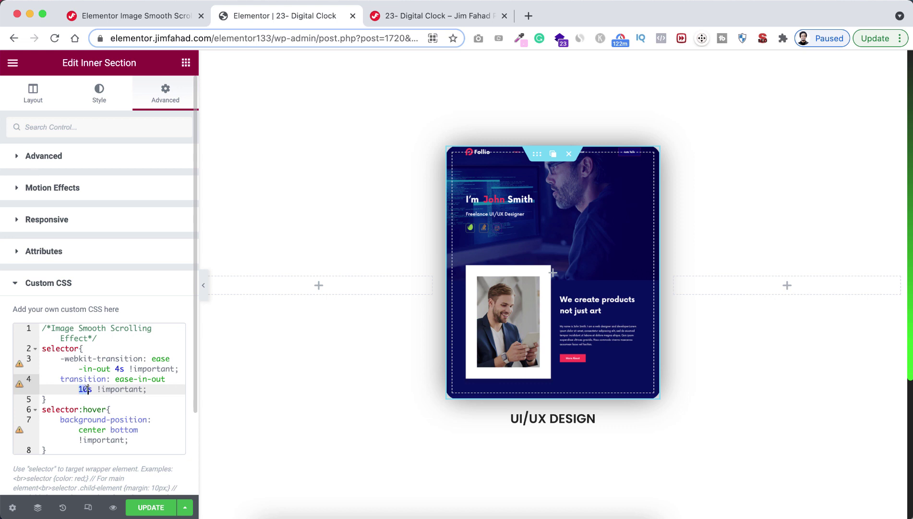
{"action": "type", "text": "4"}
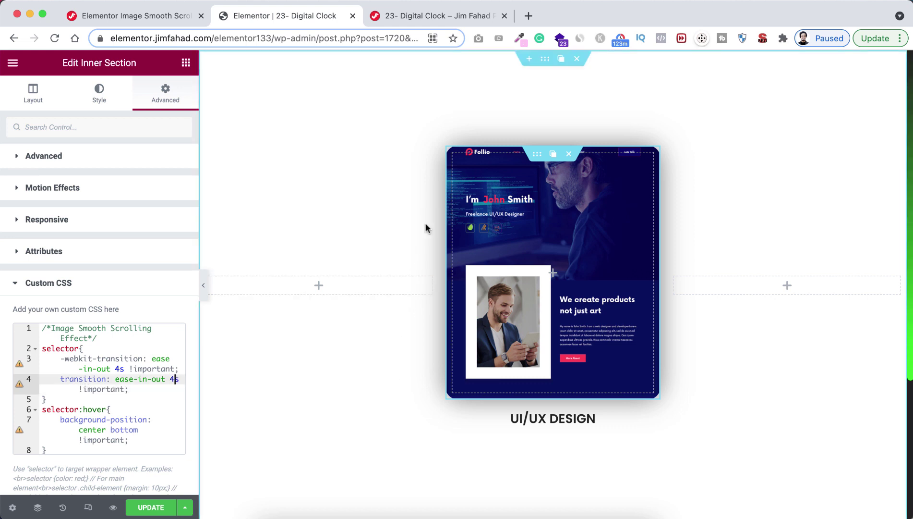
Duplicate the card column twice and delete the empty left and right columns.
{"action": "mouse_move", "coordinate": [461, 202]}
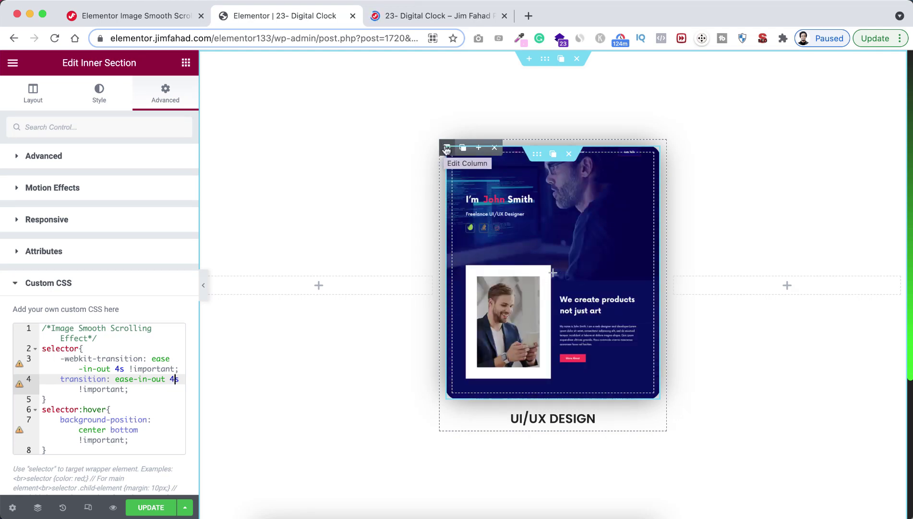
{"action": "left_click", "coordinate": [462, 148]}
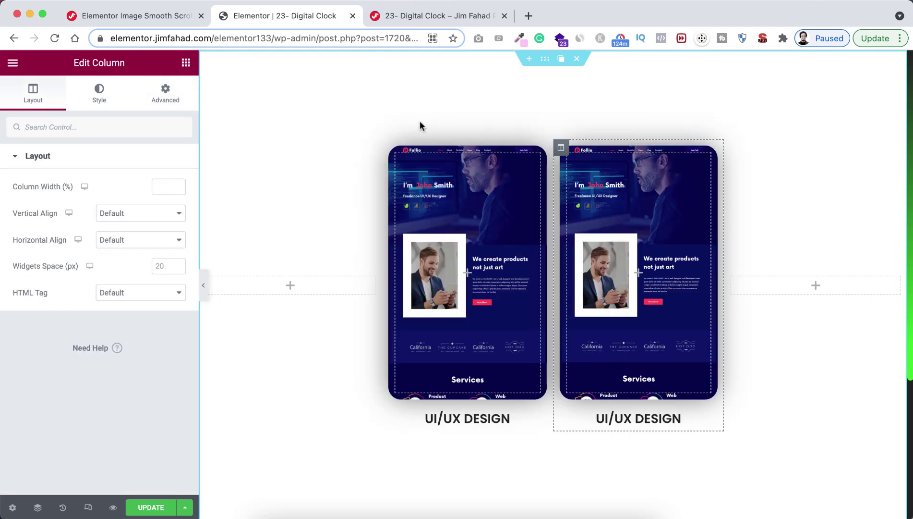
{"action": "mouse_move", "coordinate": [390, 148]}
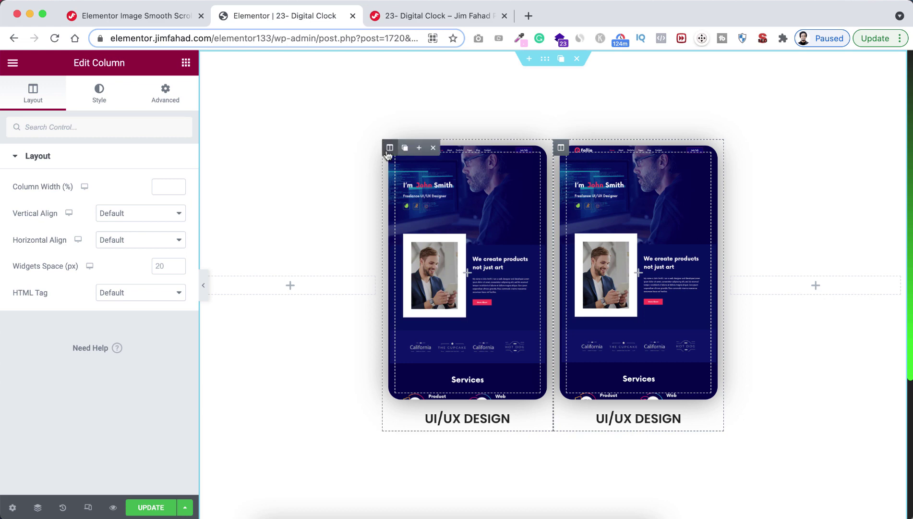
{"action": "left_click", "coordinate": [405, 148]}
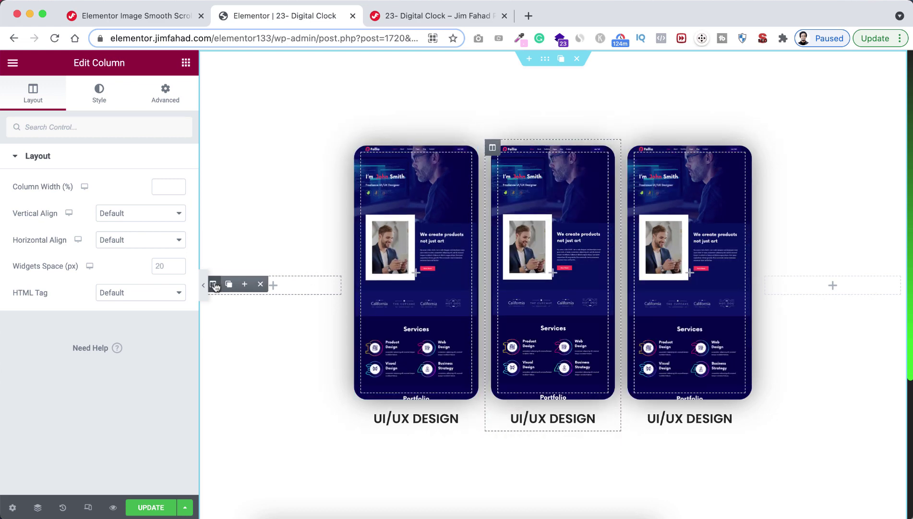
{"action": "left_click", "coordinate": [260, 284]}
{"action": "mouse_move", "coordinate": [740, 284]}
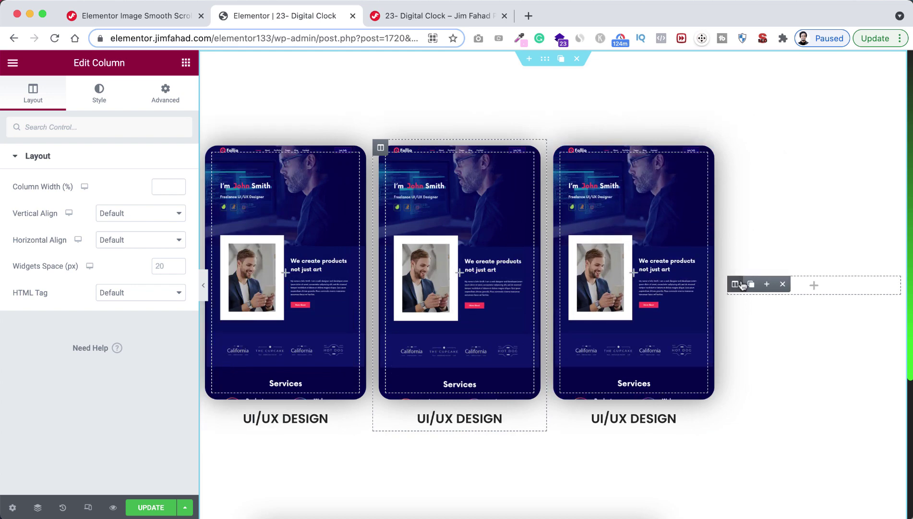
{"action": "left_click", "coordinate": [781, 284]}
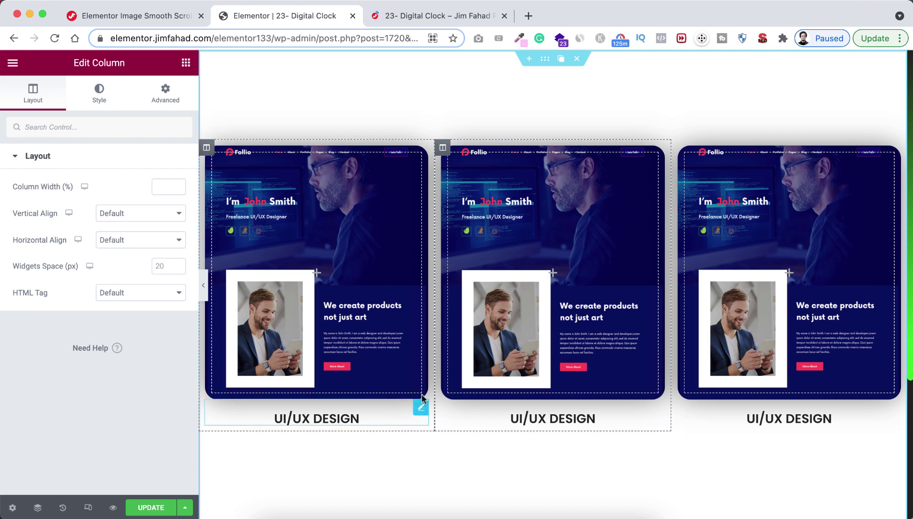
{"action": "left_click", "coordinate": [299, 152]}
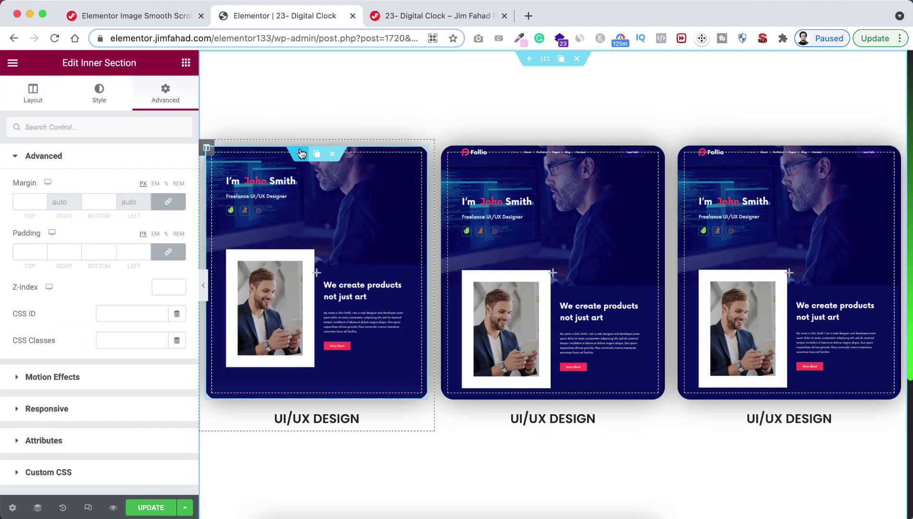
{"action": "left_click", "coordinate": [99, 92]}
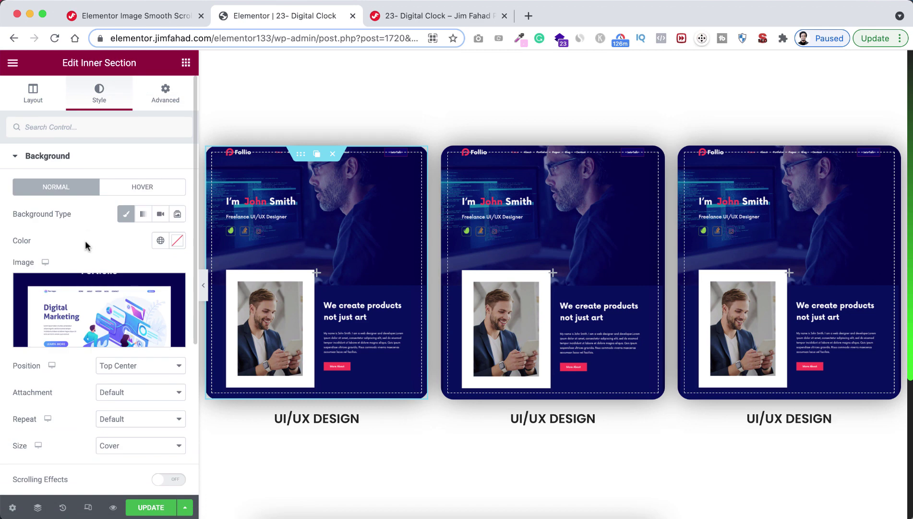
{"action": "left_click", "coordinate": [91, 304]}
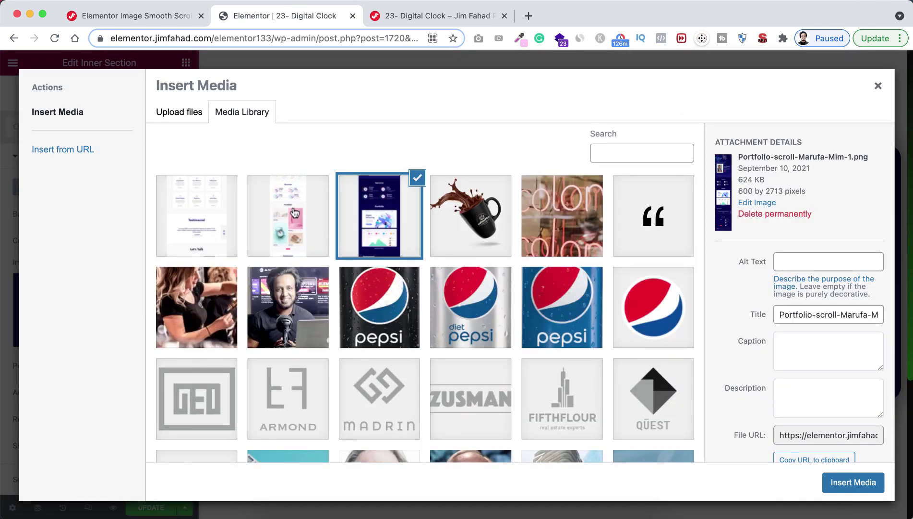
{"action": "left_click", "coordinate": [297, 210]}
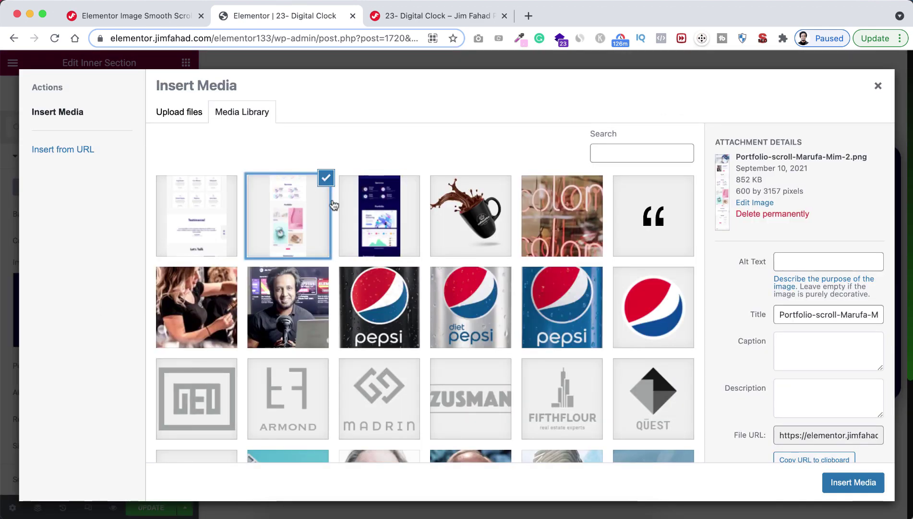
{"action": "left_click", "coordinate": [850, 485]}
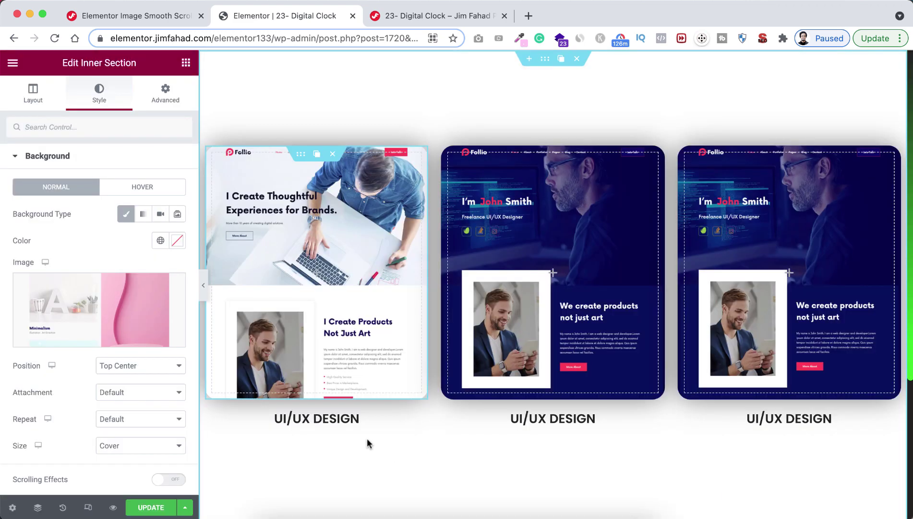
Change the first card's caption from UI/UX DESIGN to A DESIGN.
{"action": "left_click", "coordinate": [323, 415]}
{"action": "left_click", "coordinate": [301, 417]}
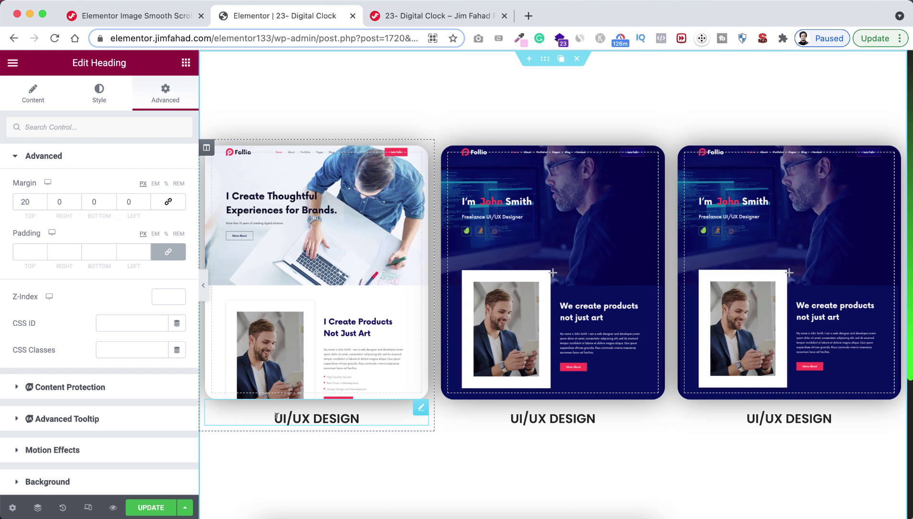
{"action": "left_click_drag", "start_coordinate": [276, 417], "coordinate": [309, 416]}
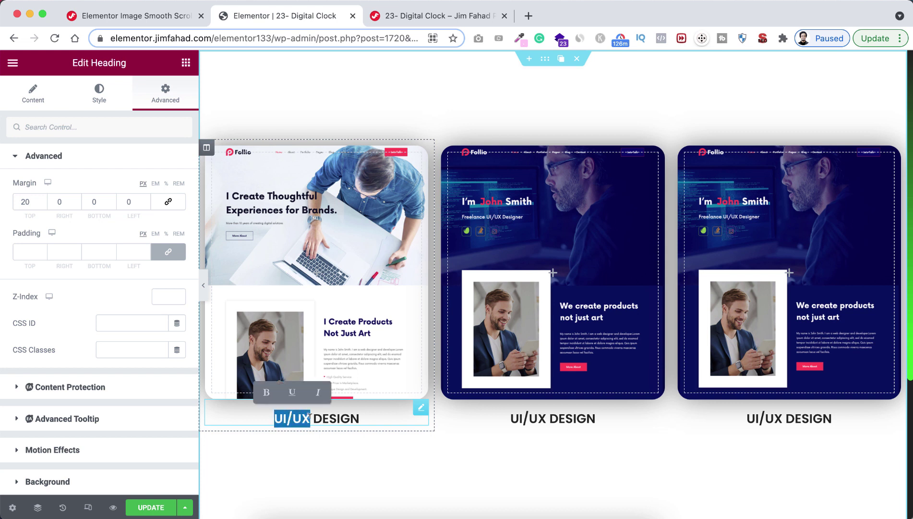
{"action": "type", "text": "A"}
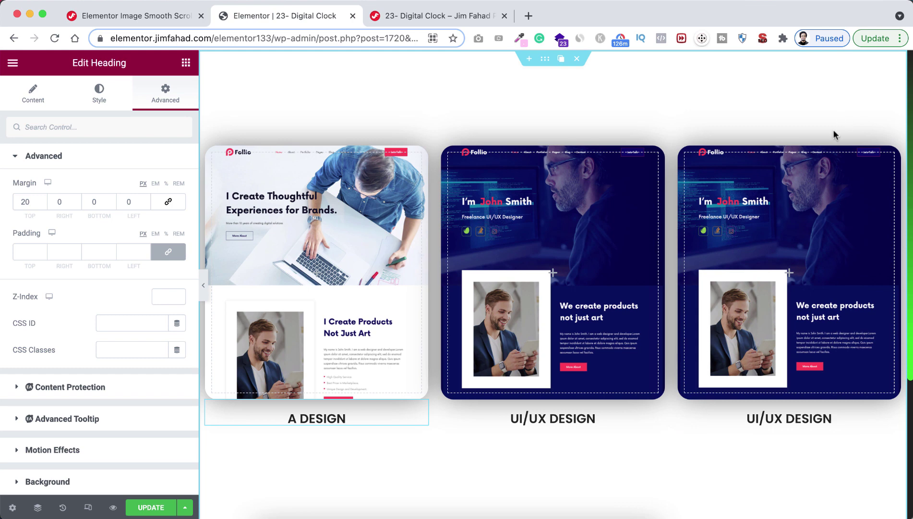
Set the third card's background image to Portfolio-scroll-Marufa-Mim-3.png.
{"action": "left_click", "coordinate": [776, 156]}
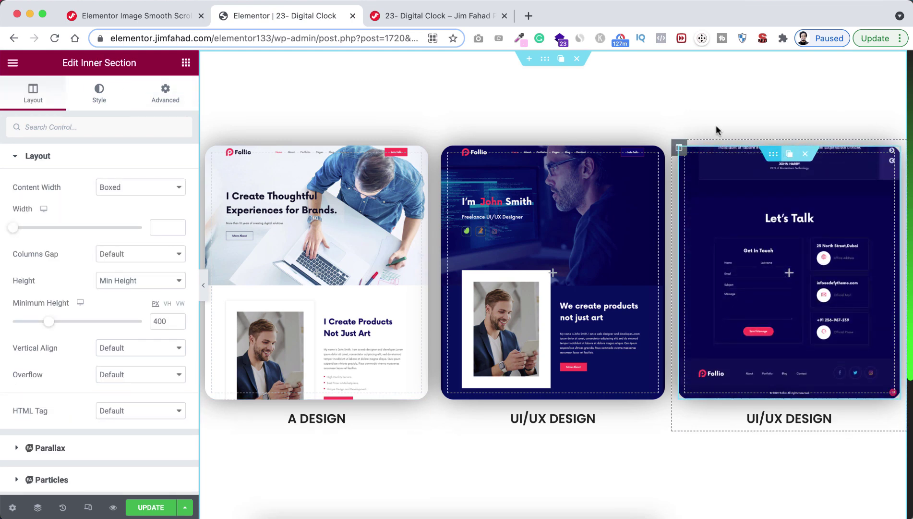
{"action": "left_click", "coordinate": [99, 94]}
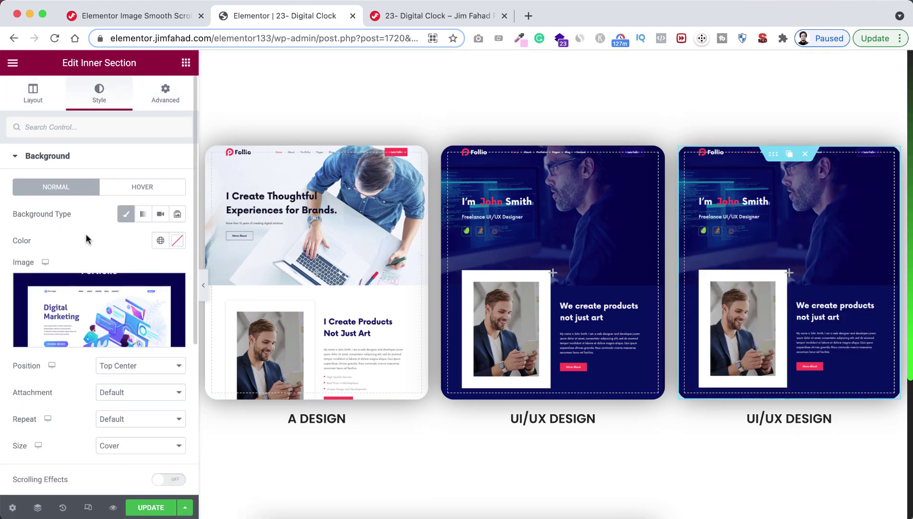
{"action": "left_click", "coordinate": [86, 310]}
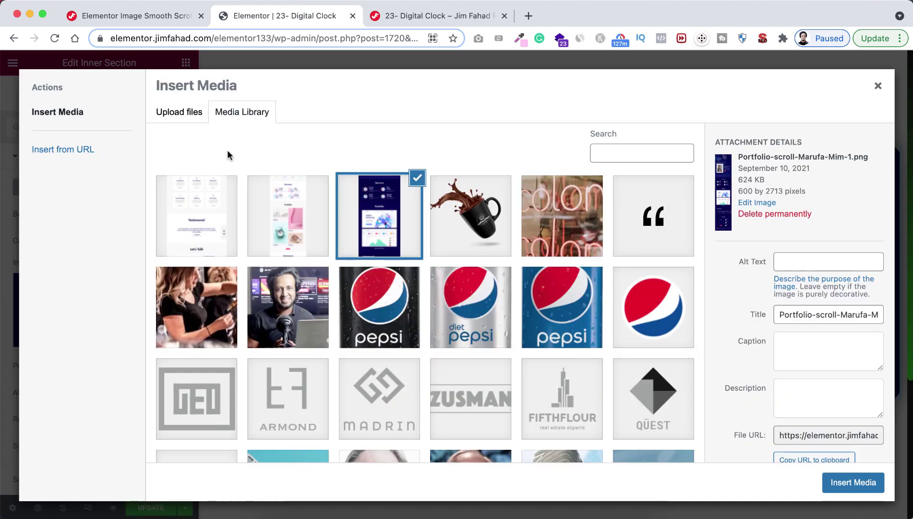
{"action": "left_click", "coordinate": [212, 189]}
{"action": "left_click", "coordinate": [854, 481]}
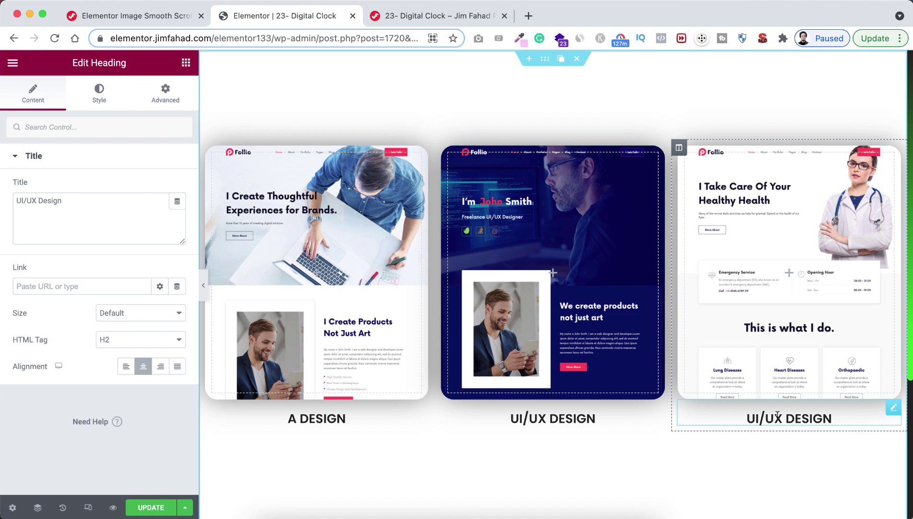
Change the third caption from UI/UX to B DESIGN and hide the panel to preview.
{"action": "left_click_drag", "start_coordinate": [747, 418], "coordinate": [779, 418]}
{"action": "type", "text": "B"}
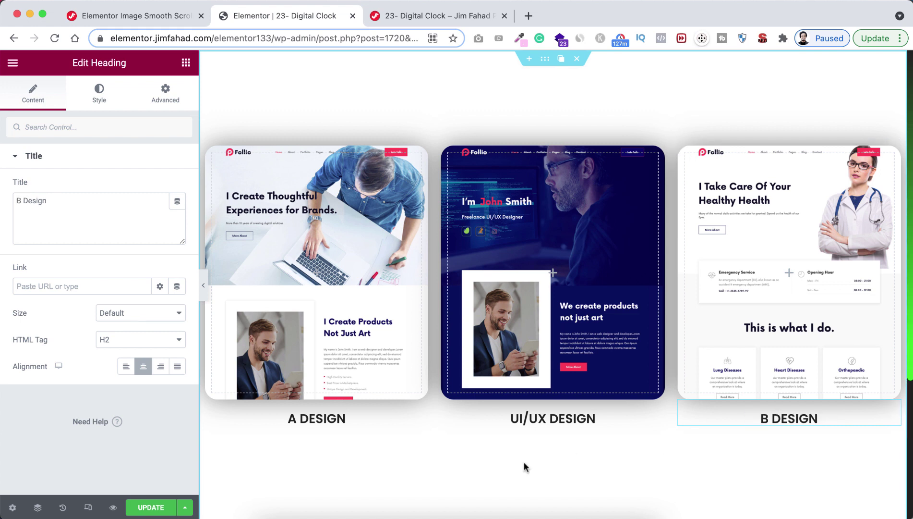
{"action": "left_click", "coordinate": [203, 288]}
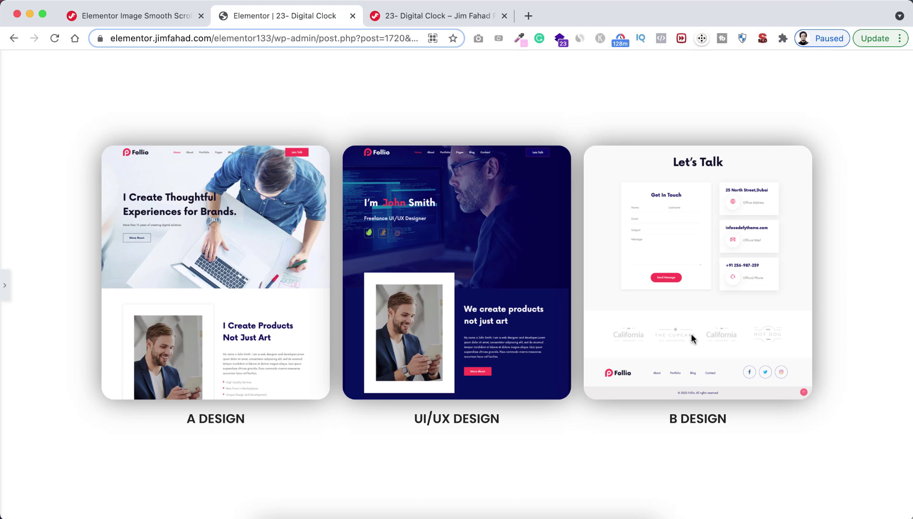
Restore the Elementor editing panel after previewing the hover-scrolling cards.
{"action": "left_click", "coordinate": [5, 285]}
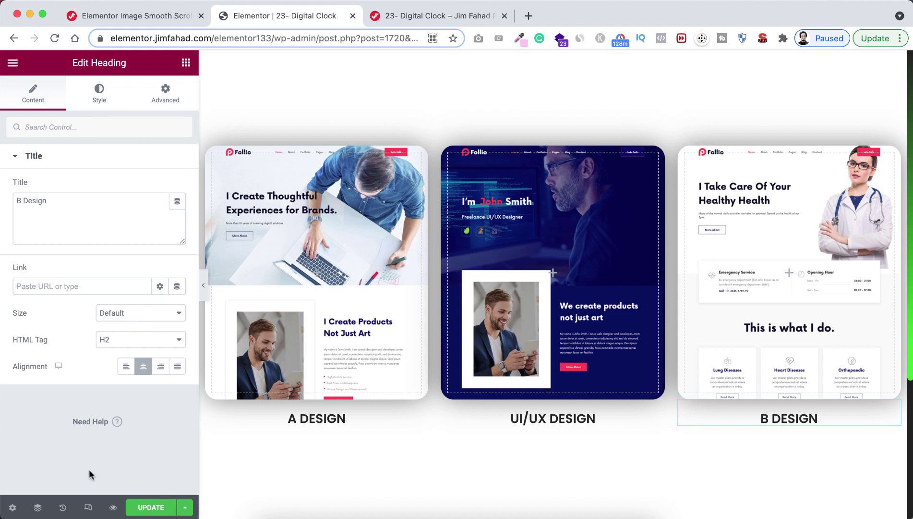
{"action": "left_click", "coordinate": [88, 507]}
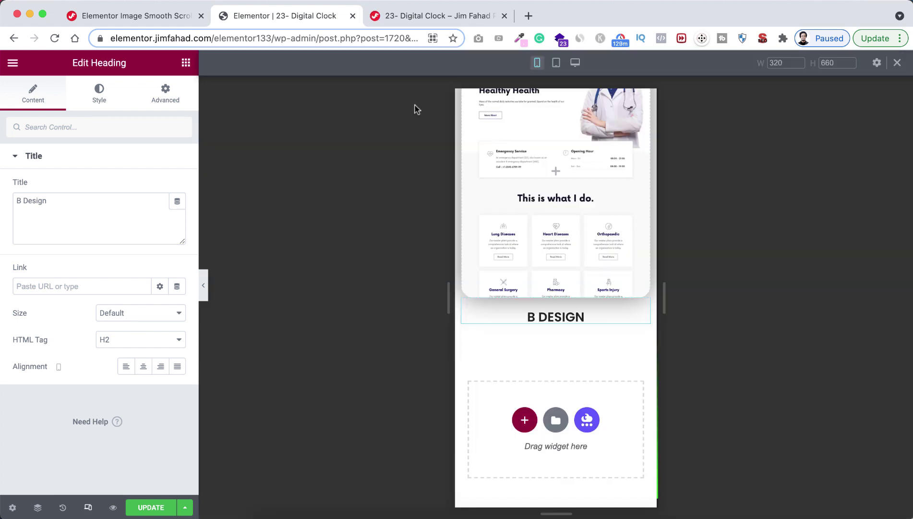
{"action": "left_click", "coordinate": [557, 64]}
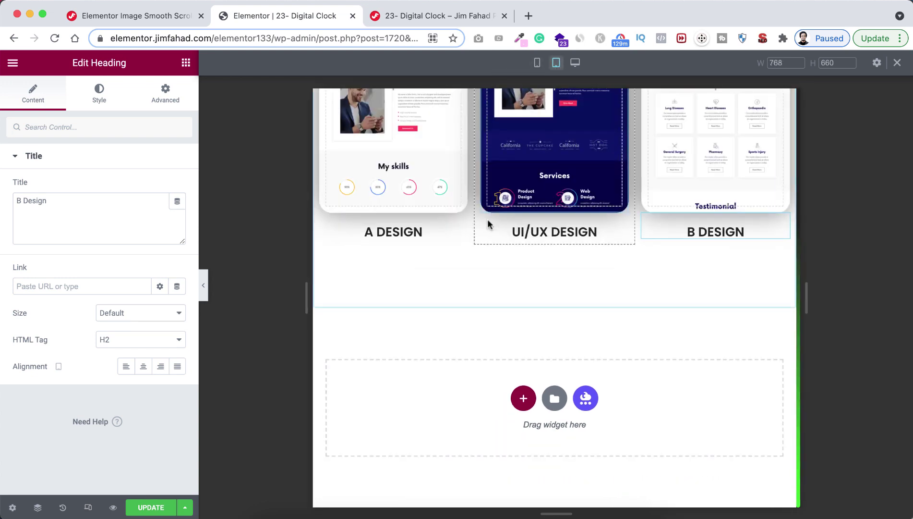
{"action": "scroll", "coordinate": [474, 288], "scroll_direction": "up", "scroll_amount": 3}
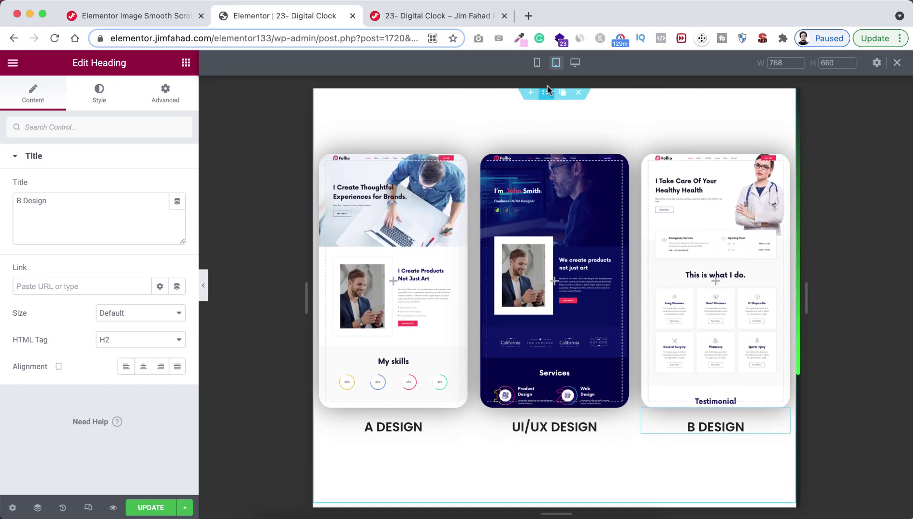
{"action": "left_click", "coordinate": [538, 62]}
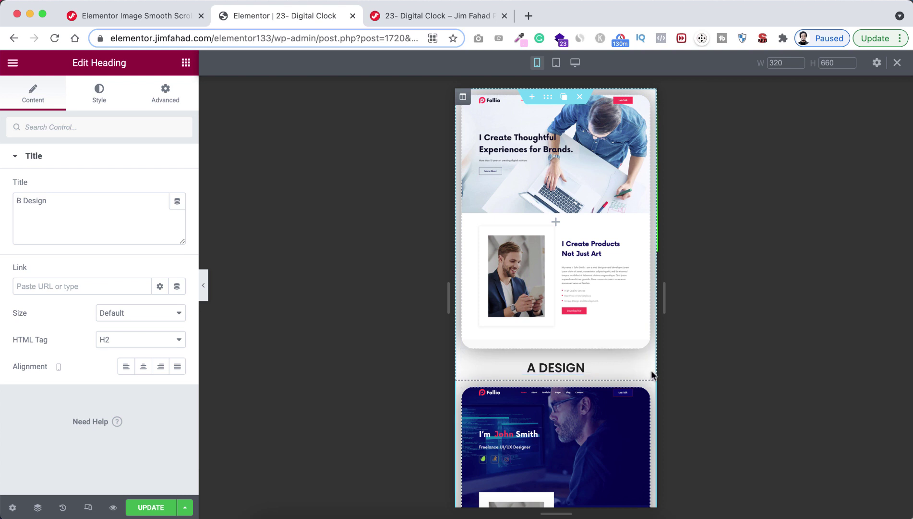
{"action": "mouse_move", "coordinate": [610, 292]}
{"action": "scroll", "coordinate": [652, 372], "scroll_direction": "down", "scroll_amount": 10}
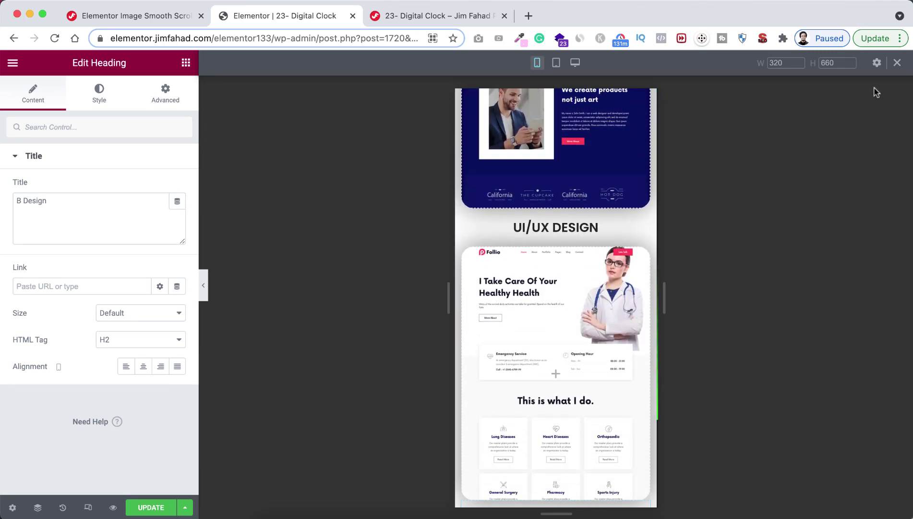
Return to desktop view and update the page to save the three design cards.
{"action": "left_click", "coordinate": [897, 63]}
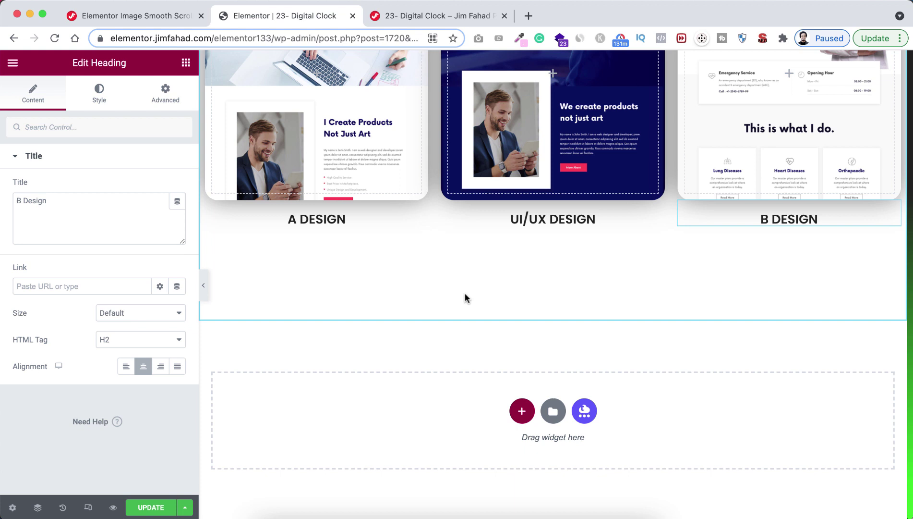
{"action": "scroll", "coordinate": [464, 292], "scroll_direction": "up", "scroll_amount": 5}
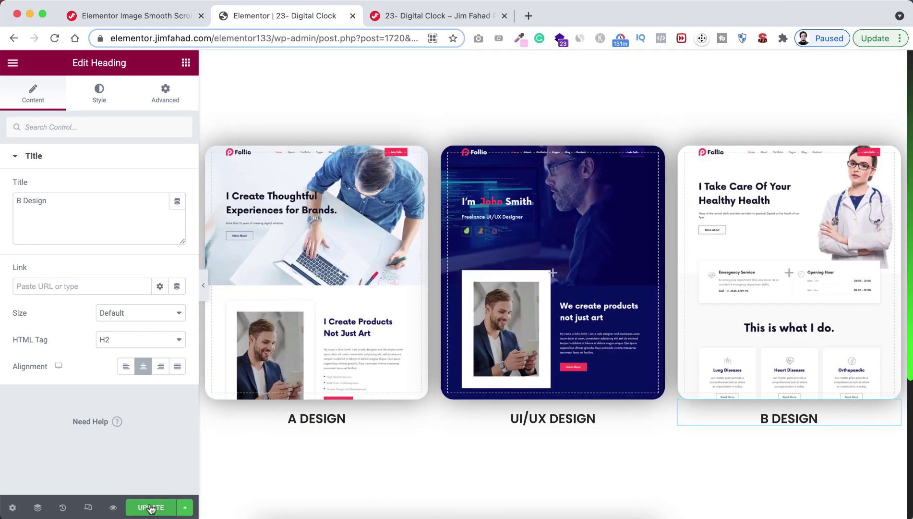
{"action": "left_click", "coordinate": [150, 508]}
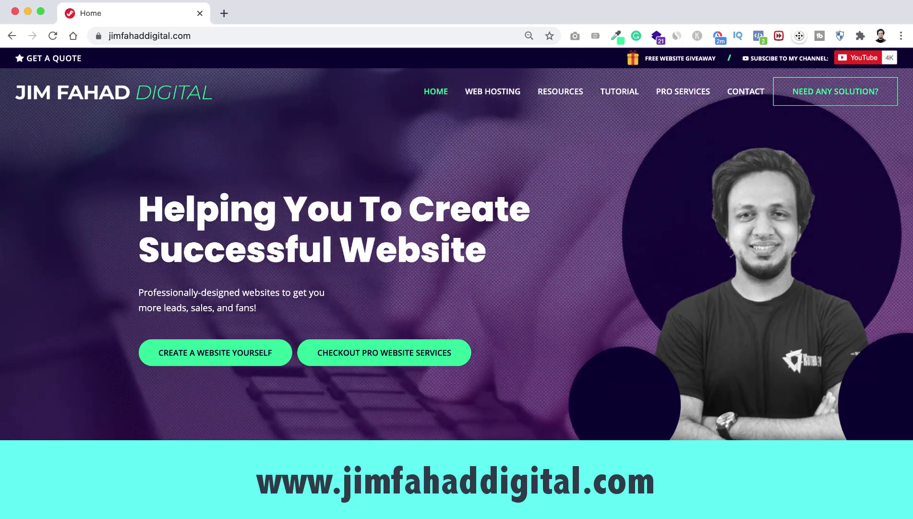
{"action": "left_click", "coordinate": [523, 4]}
{"action": "left_click", "coordinate": [527, 8]}
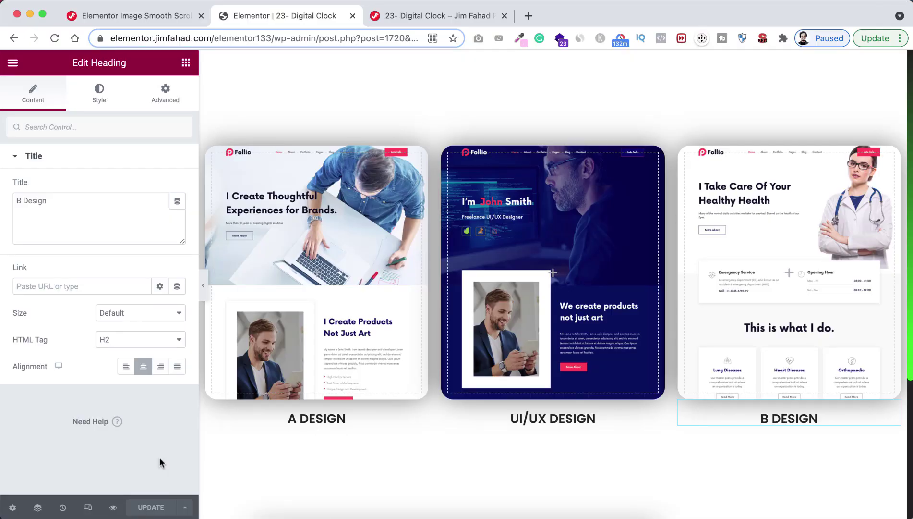